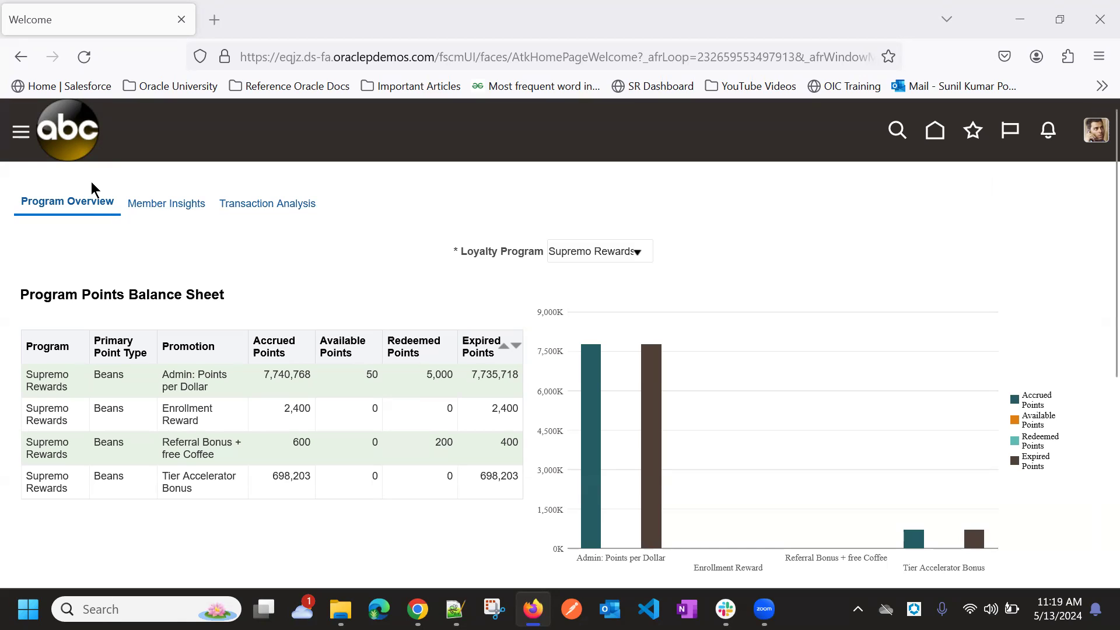
# Scroll the current page, then return to the applications home page.
pyautogui.scroll(-1, 456, 487)
pyautogui.scroll(1, 417, 513)
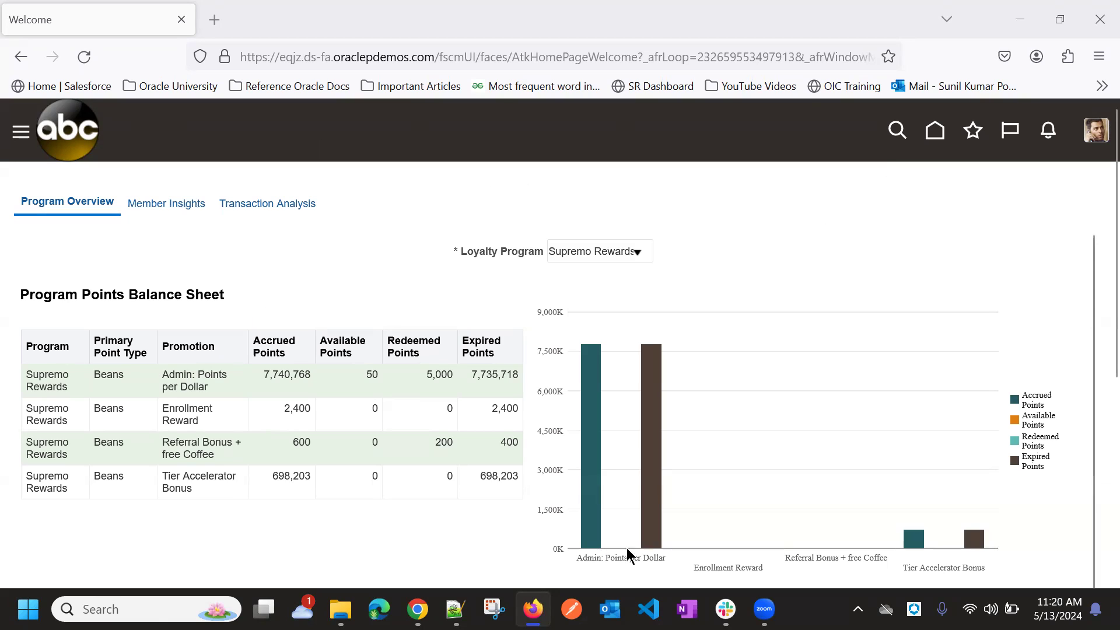
pyautogui.scroll(-1, 145, 430)
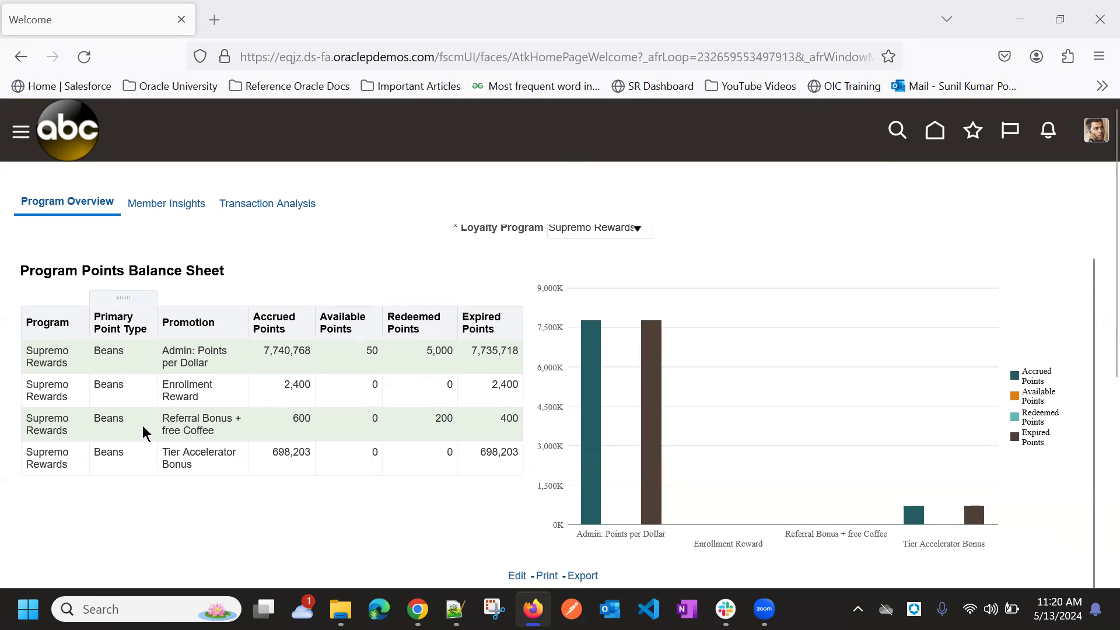
pyautogui.scroll(1, 206, 528)
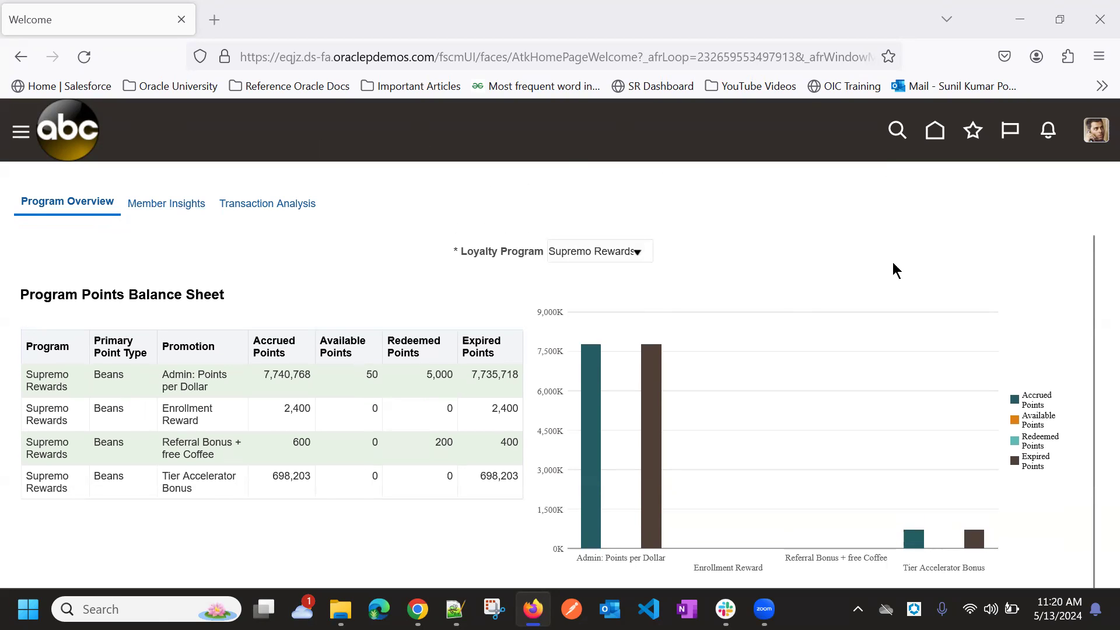
pyautogui.scroll(-1, 867, 554)
pyautogui.scroll(1, 850, 333)
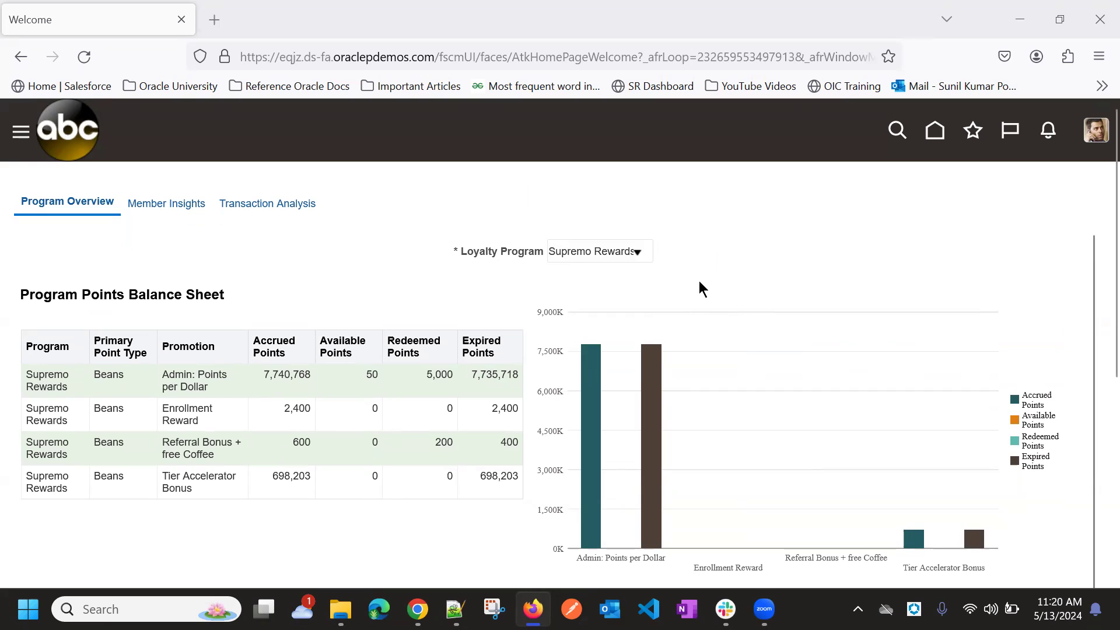
pyautogui.click(935, 134)
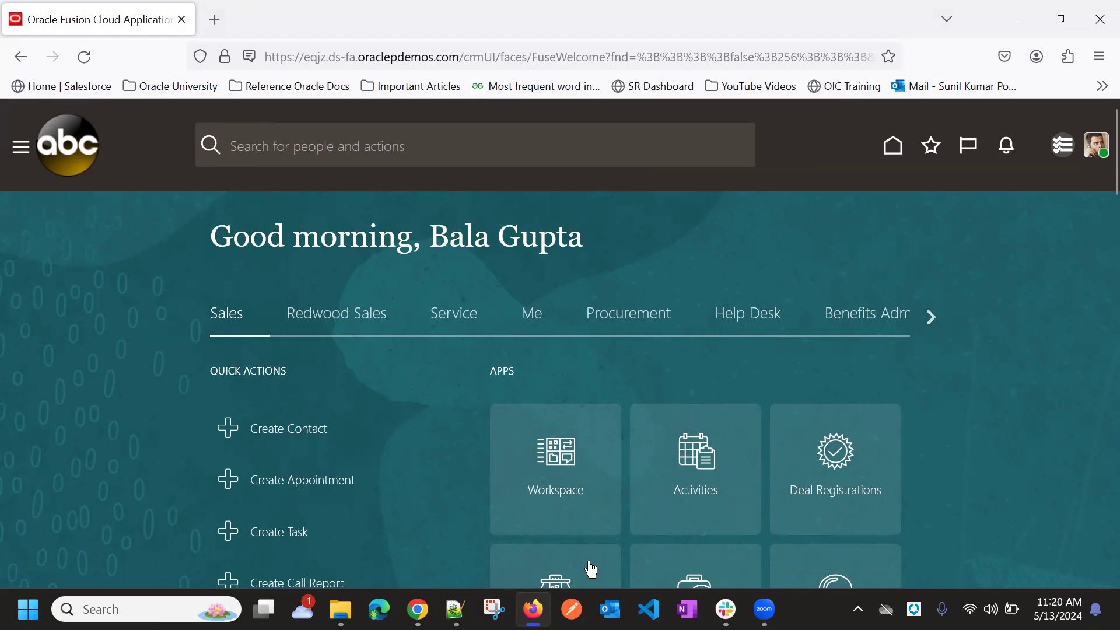
# Open and dismiss the Firefox menu, then reload the welcome home page from the logo.
pyautogui.click(1095, 58)
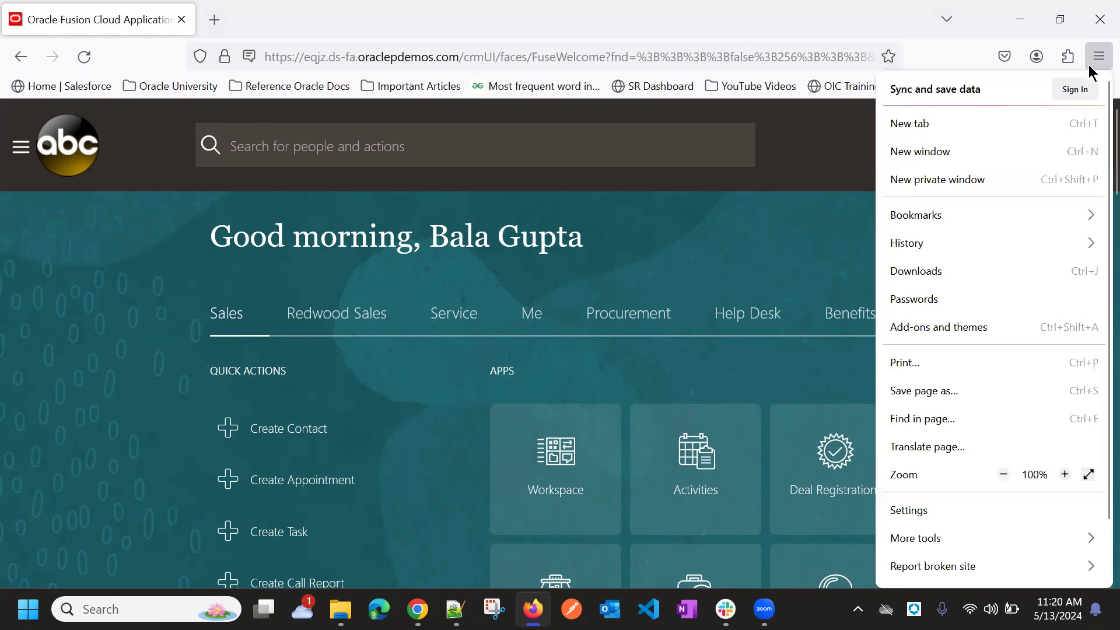
pyautogui.click(757, 225)
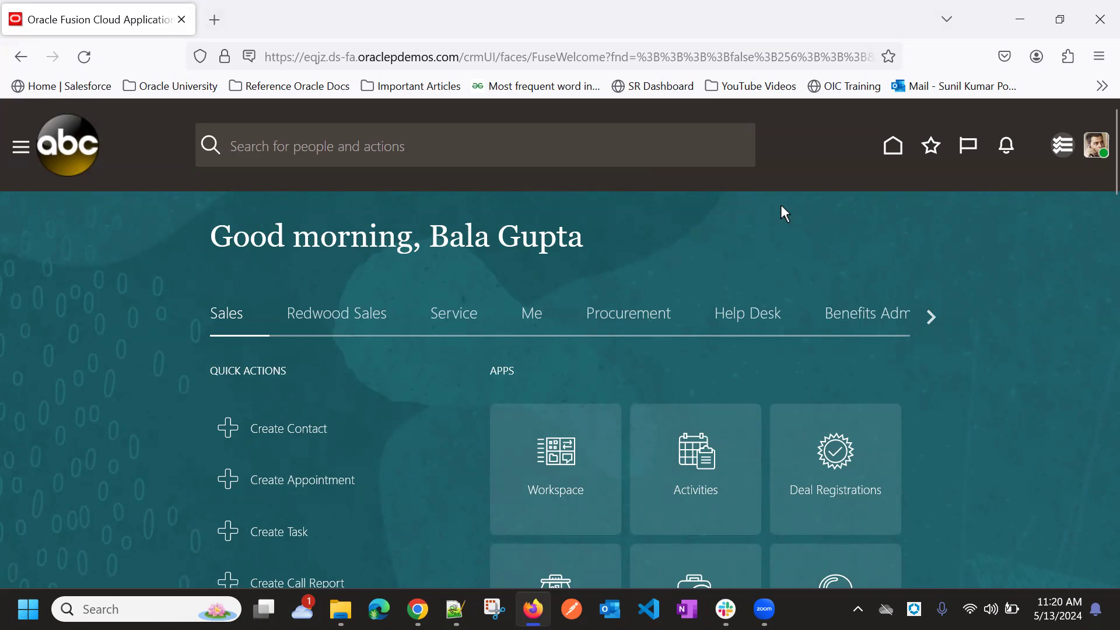
pyautogui.click(80, 149)
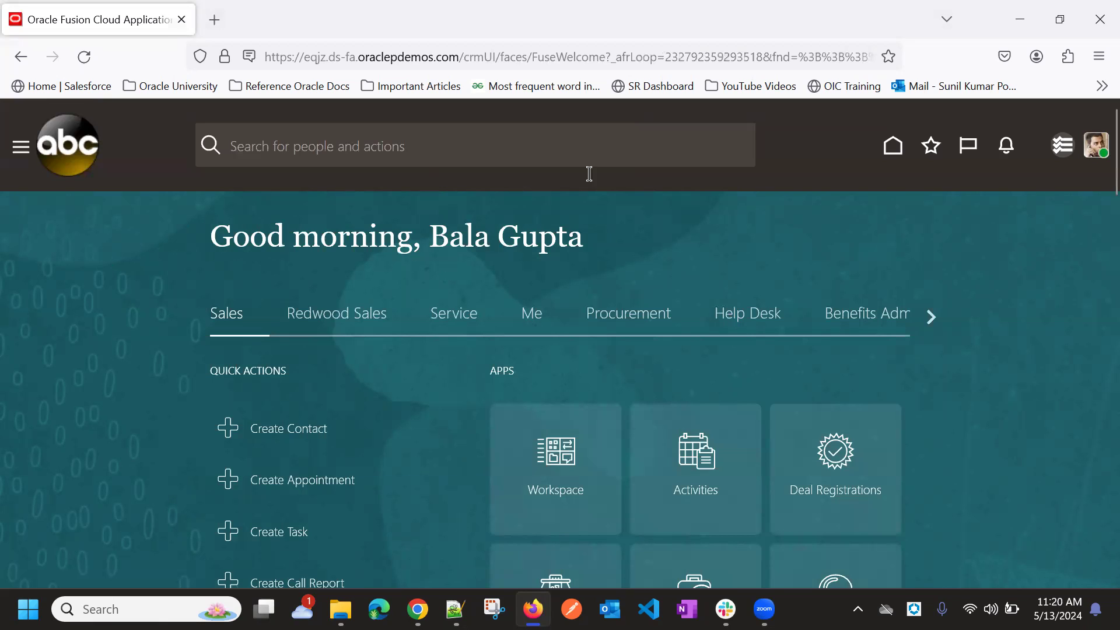
pyautogui.hotkey('alt', 'Tab')
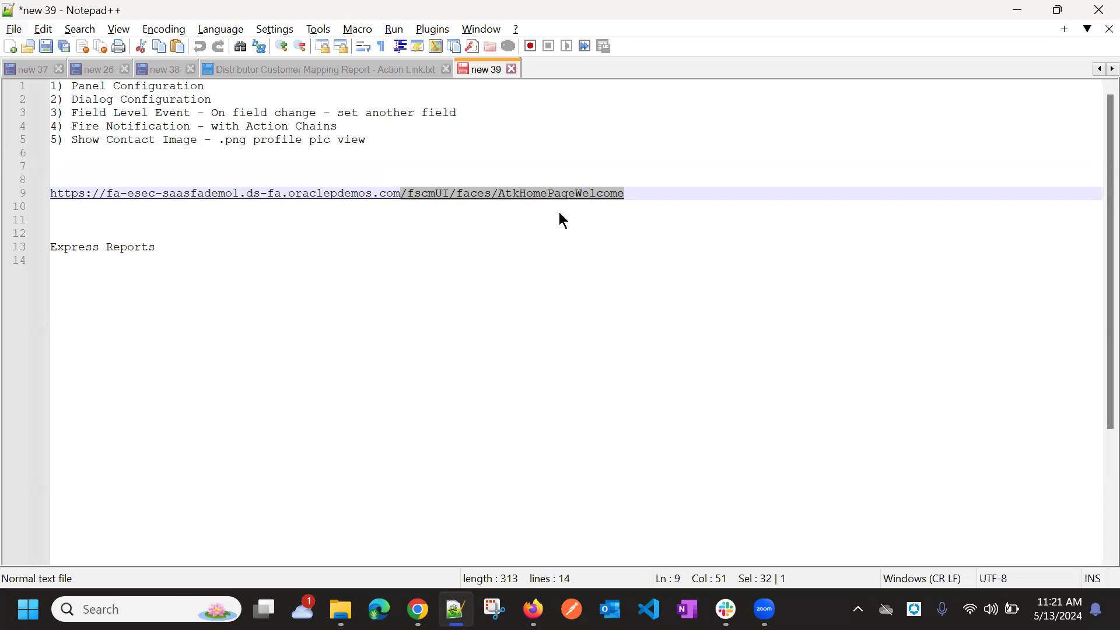
# Load the AtkHomePageWelcome loyalty home page URL in the browser.
pyautogui.hotkey('alt', 'Tab')
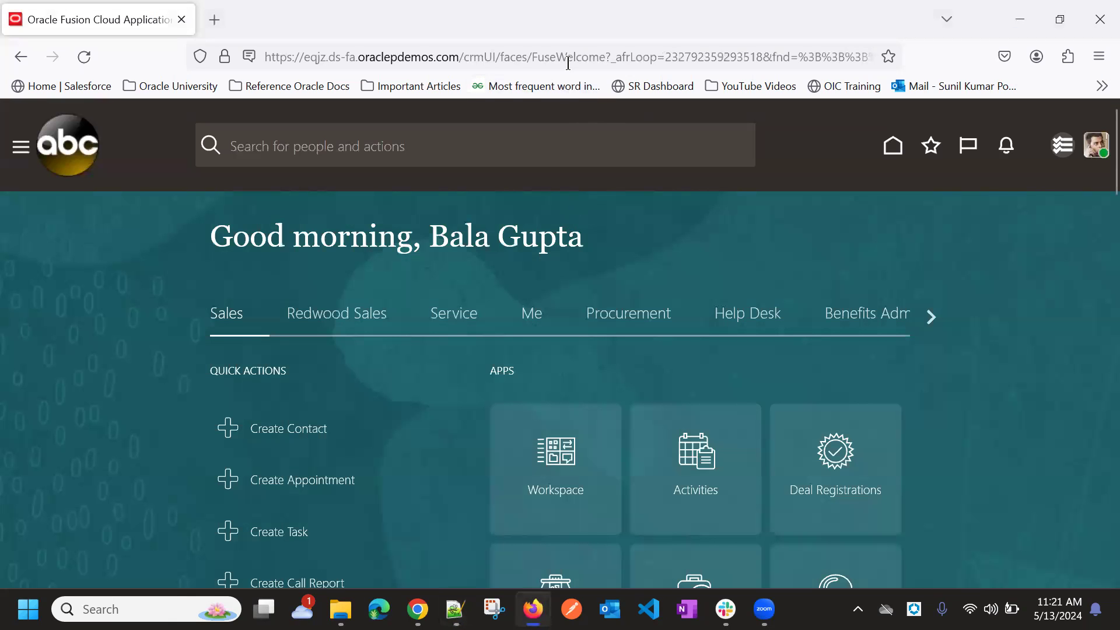
pyautogui.click(461, 56)
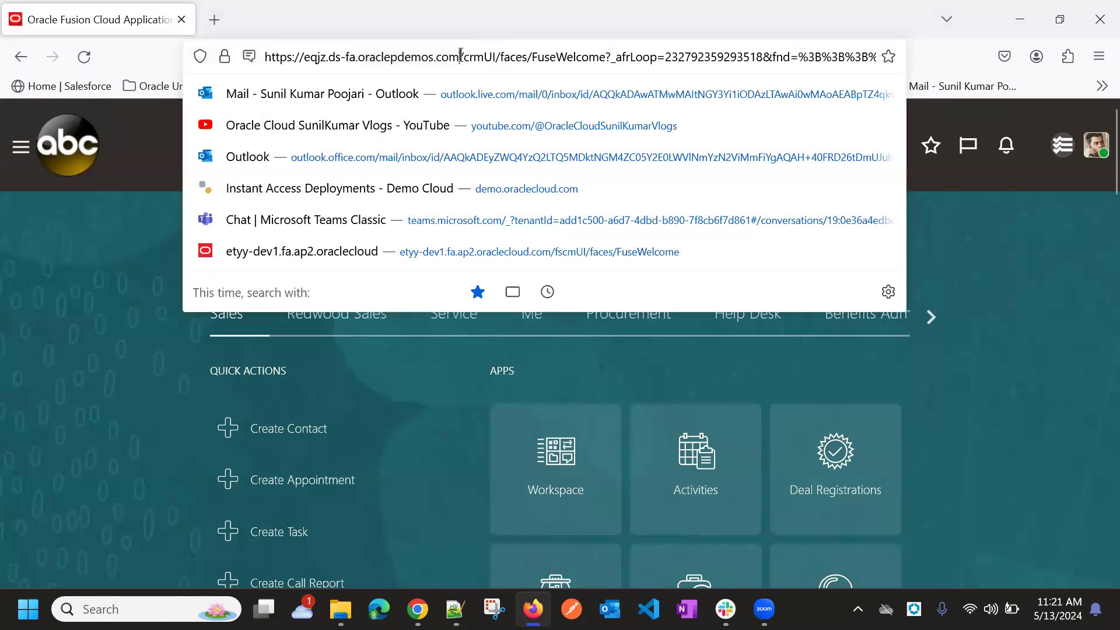
pyautogui.write('https://eqjz.ds-fa.oraclepdemos.com')
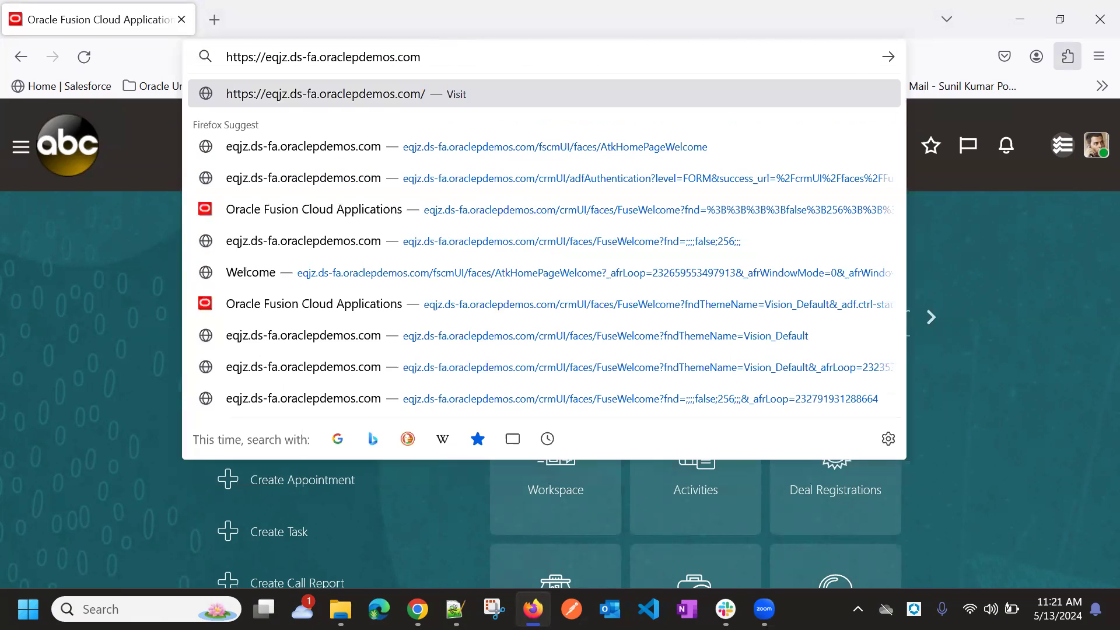
pyautogui.write('/fscmUI/faces/AtkHomePageWelcome')
pyautogui.press('Return')
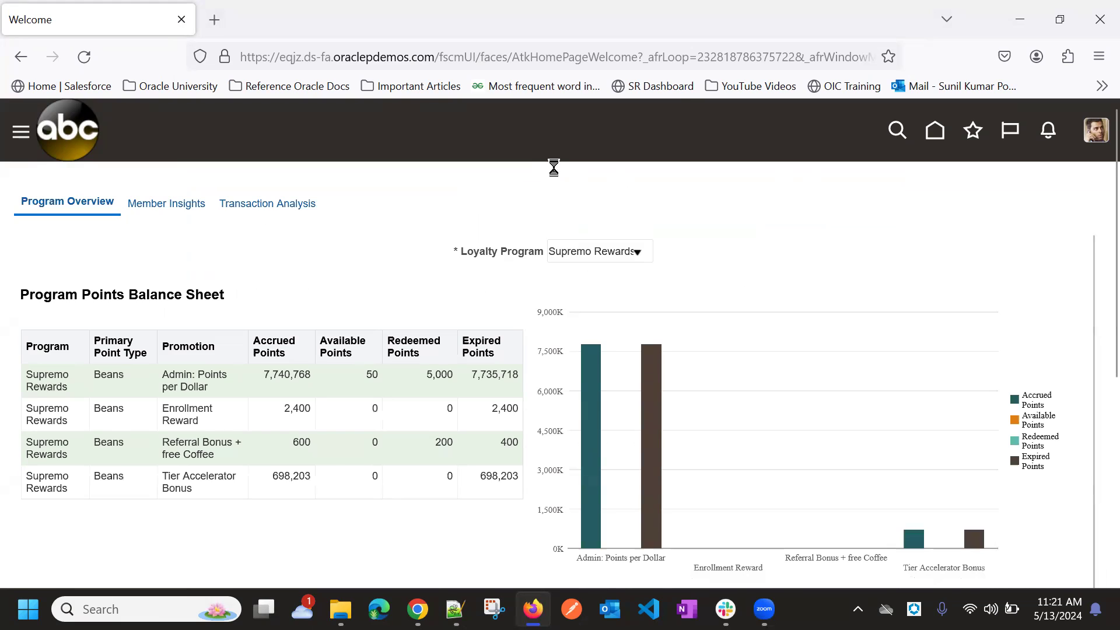
# Go to Navigator > Configuration > Sandboxes and start a new sandbox.
pyautogui.scroll(-10, 301, 303)
pyautogui.scroll(-3, 286, 368)
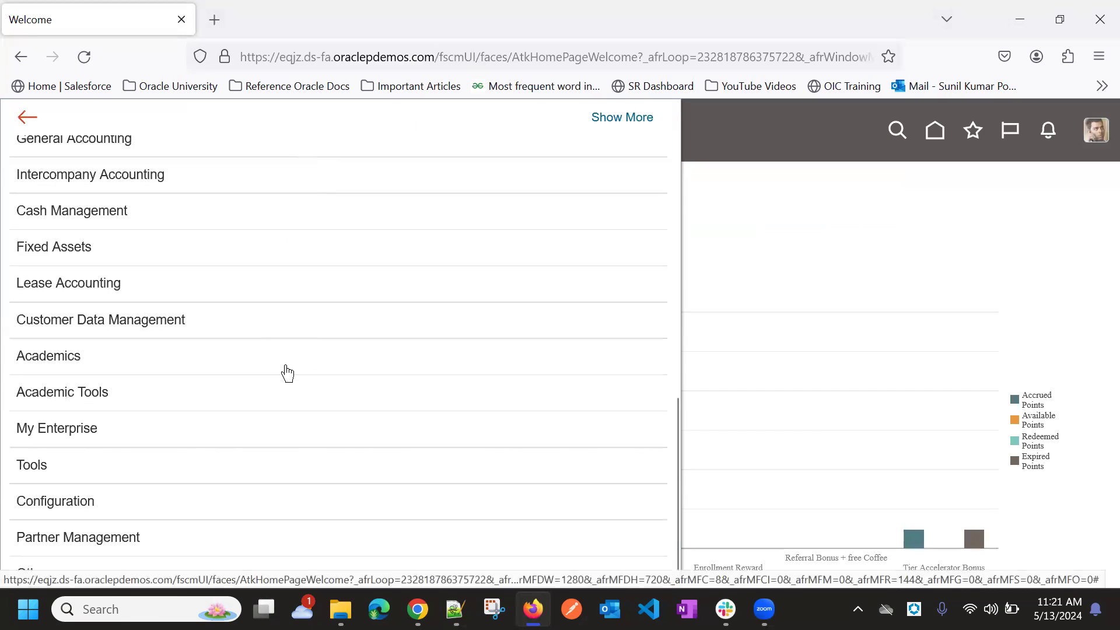
pyautogui.scroll(-1, 200, 507)
pyautogui.click(194, 505)
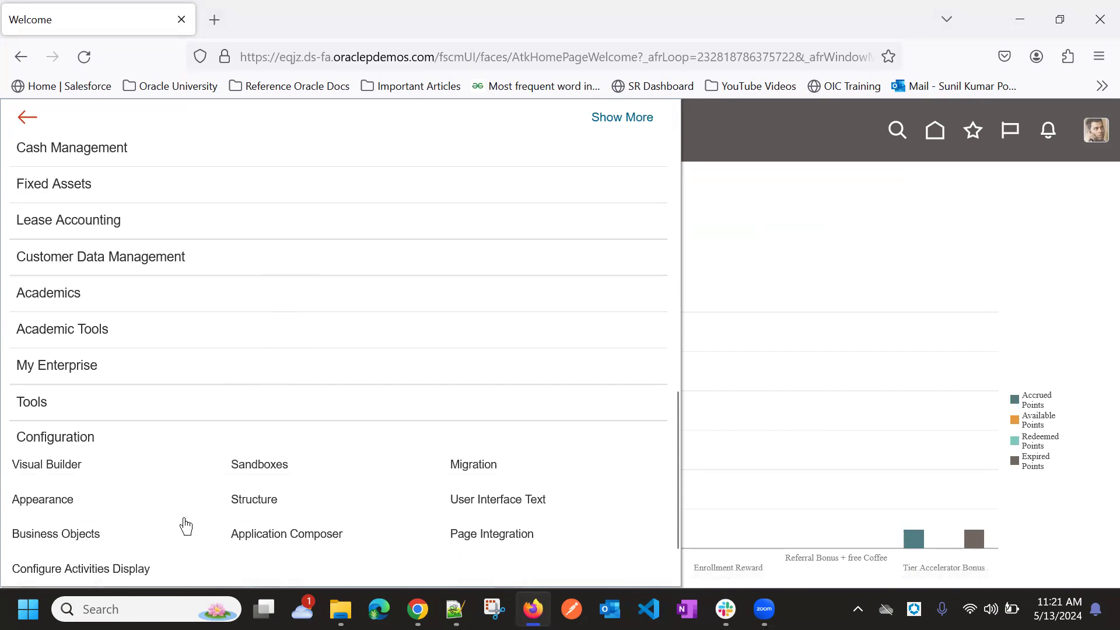
pyautogui.click(240, 465)
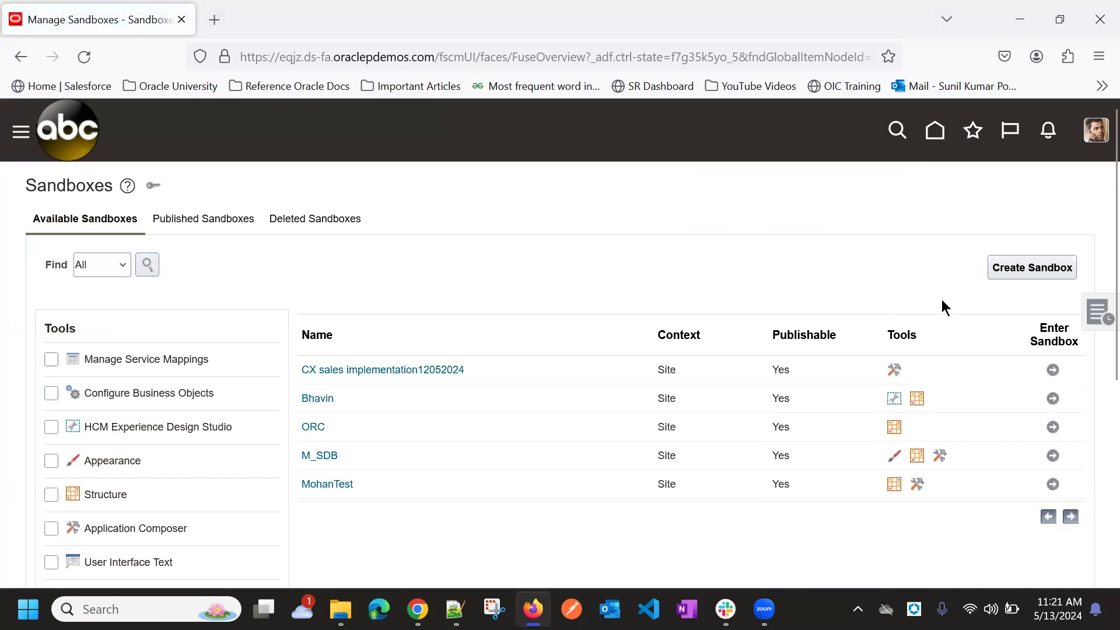
pyautogui.click(1032, 267)
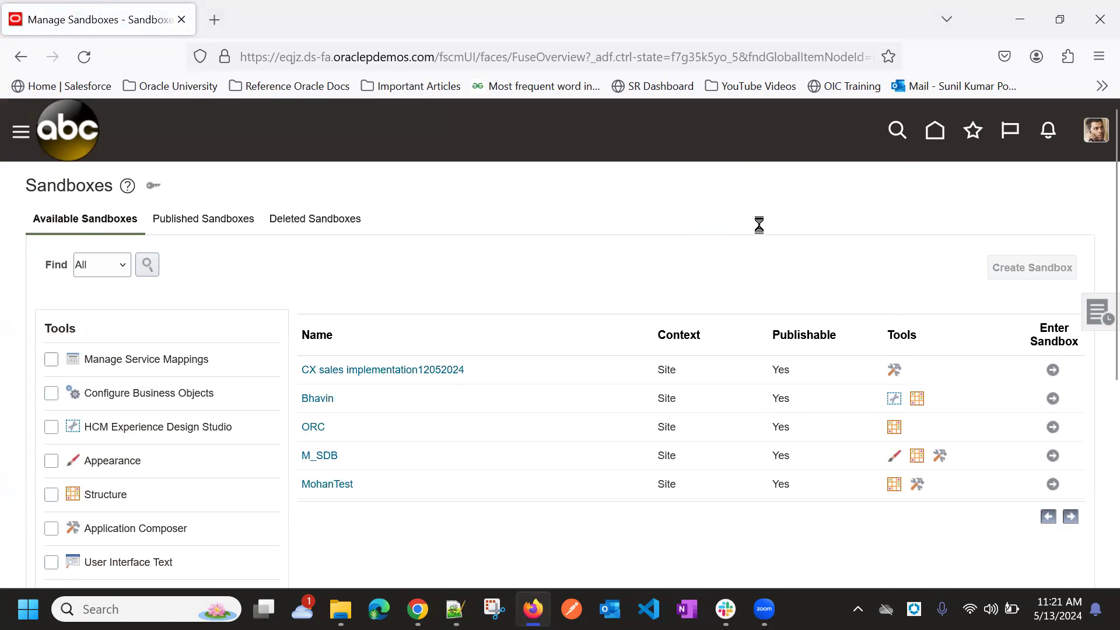
# Name the new sandbox 'Home Page Analytics', correcting typos along the way.
pyautogui.click(187, 237)
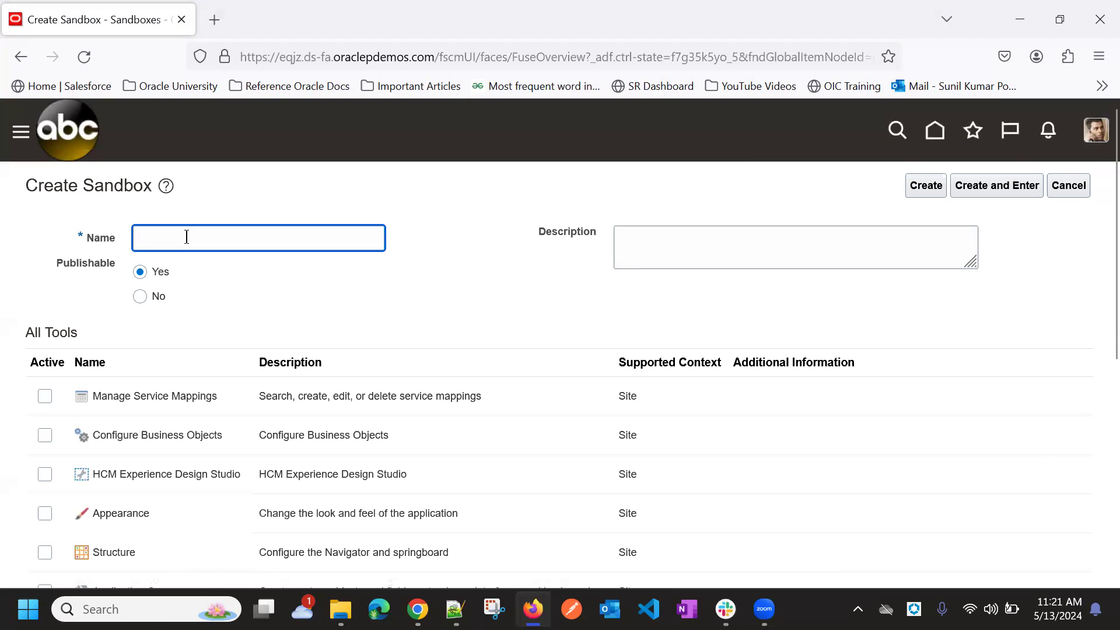
pyautogui.write('P')
pyautogui.press('BackSpace')
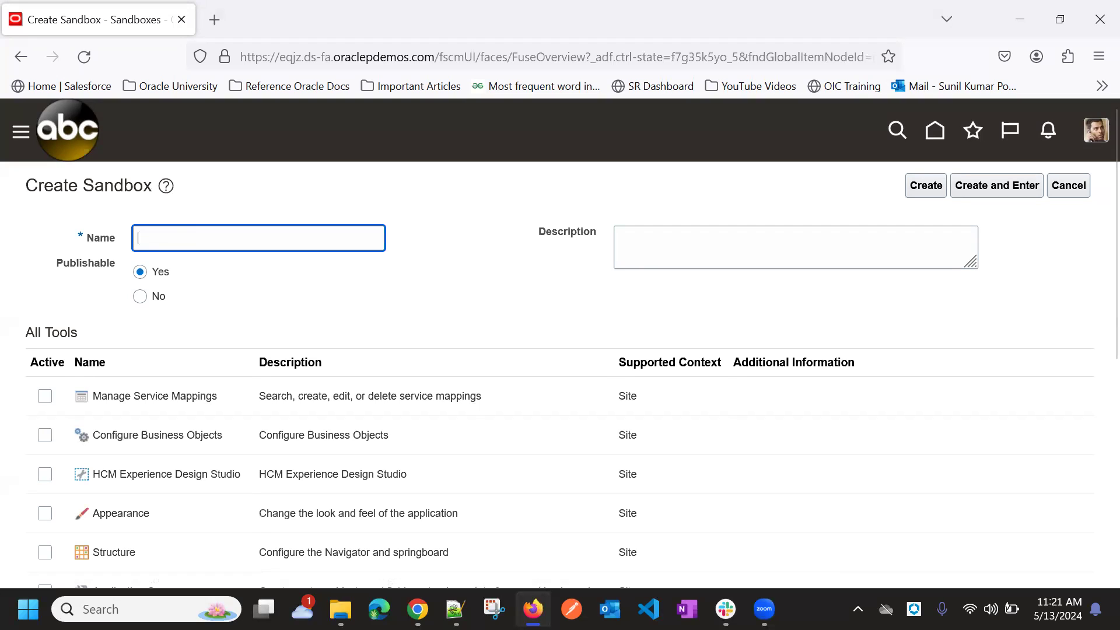
pyautogui.write('Home ')
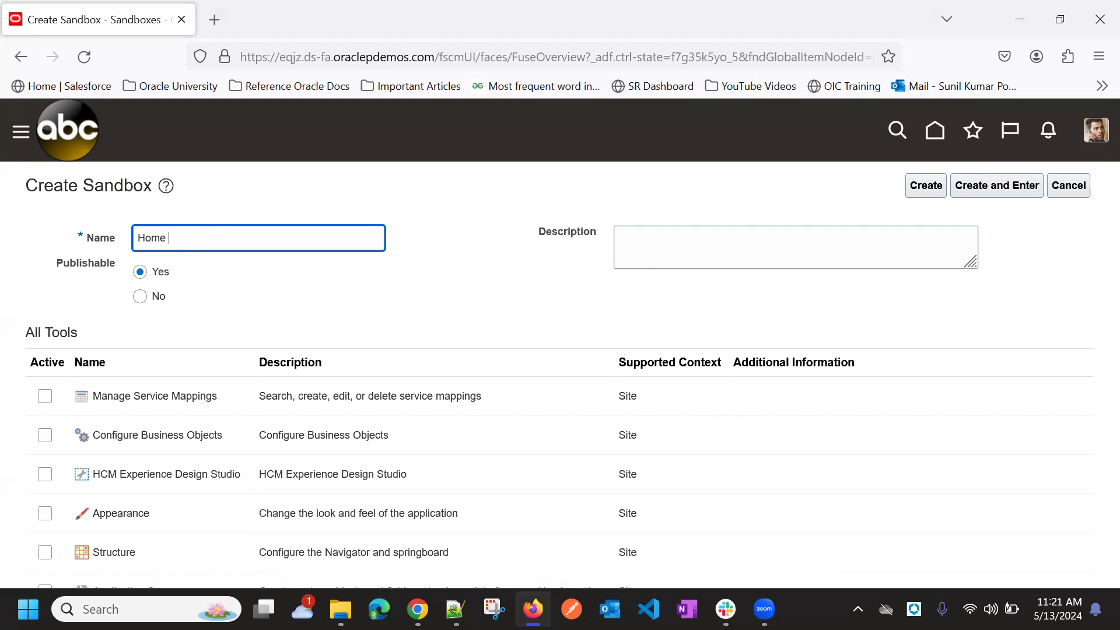
pyautogui.write('Pg')
pyautogui.write('ae')
pyautogui.press('BackSpace')
pyautogui.press('BackSpace')
pyautogui.press('BackSpace')
pyautogui.write('ge Anal')
pyautogui.write('ytics')
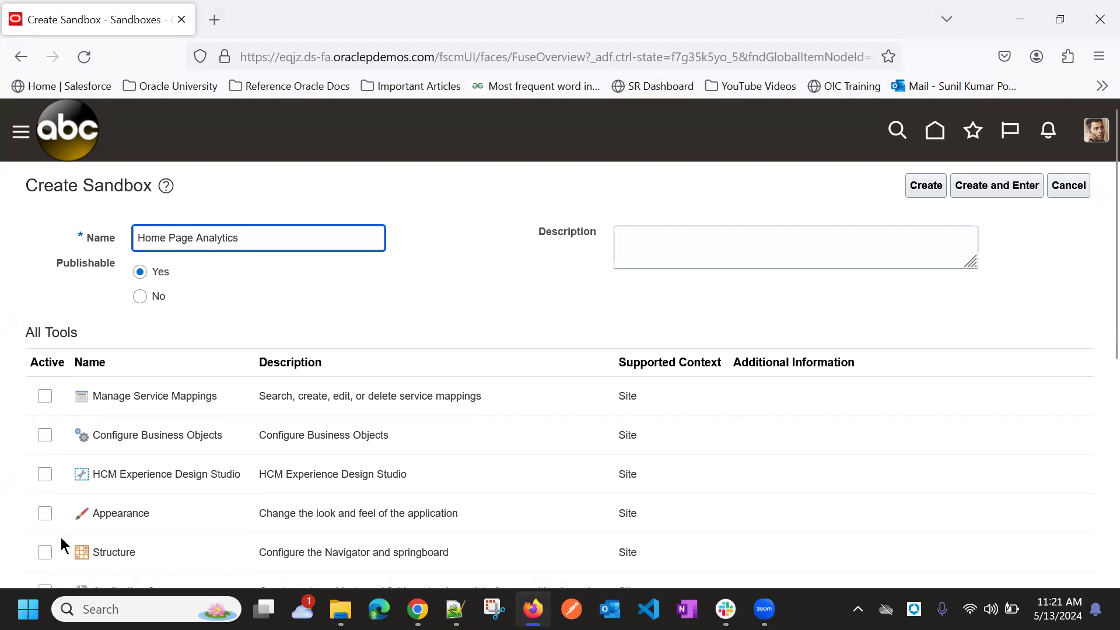
# Enable Page Composer, create and enter the sandbox, and switch the browser to full screen.
pyautogui.scroll(-3, 61, 537)
pyautogui.scroll(-1, 59, 541)
pyautogui.scroll(-3, 55, 513)
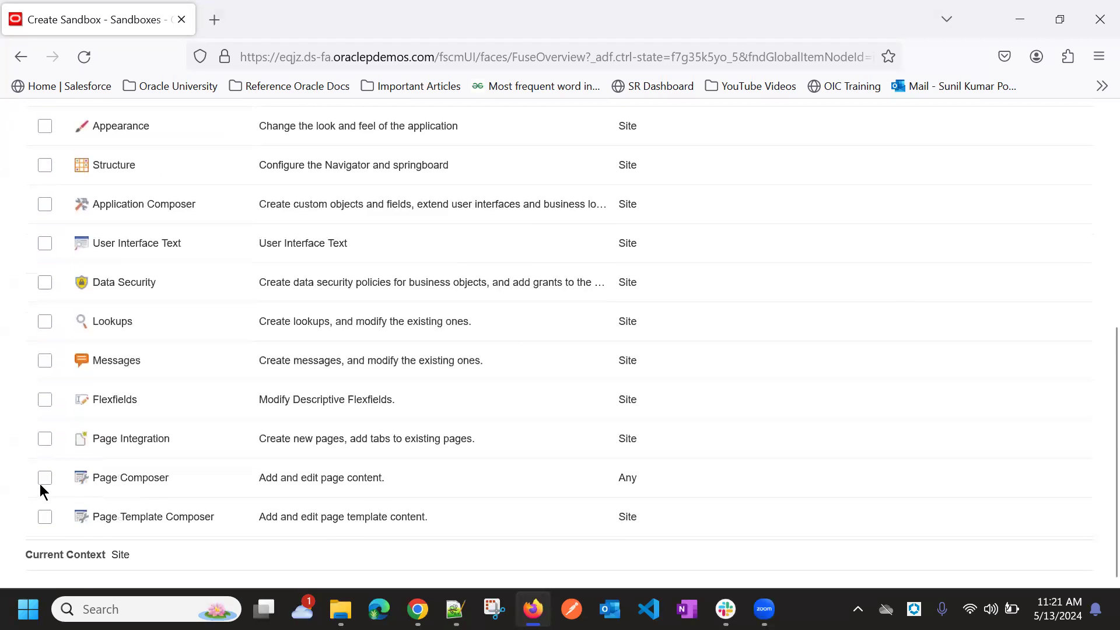
pyautogui.click(43, 479)
pyautogui.scroll(3, 538, 481)
pyautogui.scroll(4, 617, 418)
pyautogui.scroll(-7, 581, 486)
pyautogui.scroll(7, 695, 475)
pyautogui.click(977, 185)
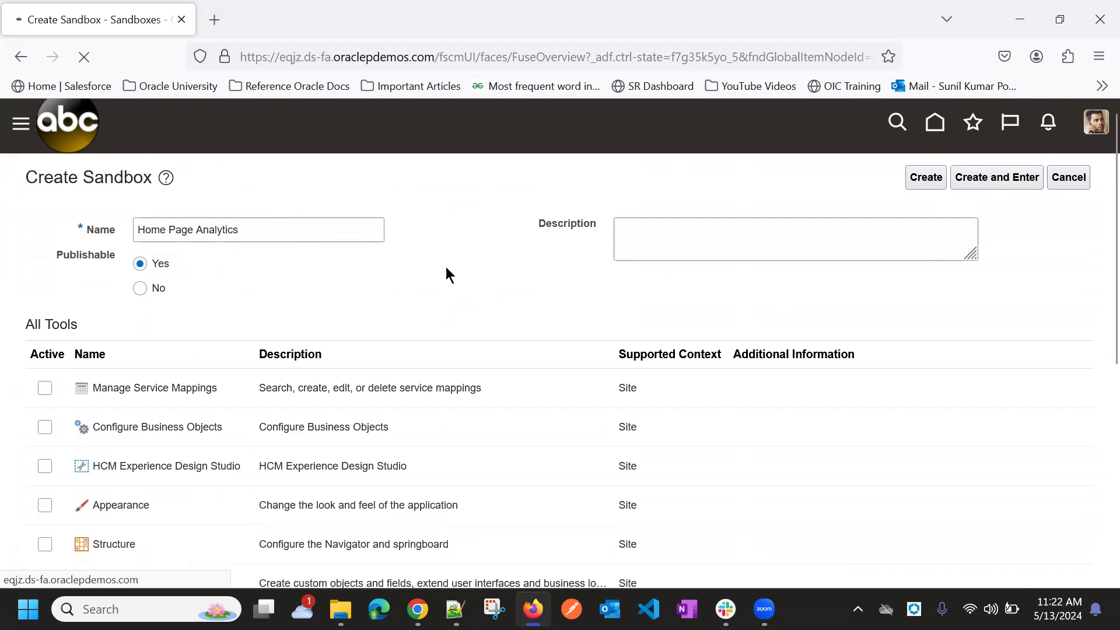
pyautogui.scroll(-5, 446, 268)
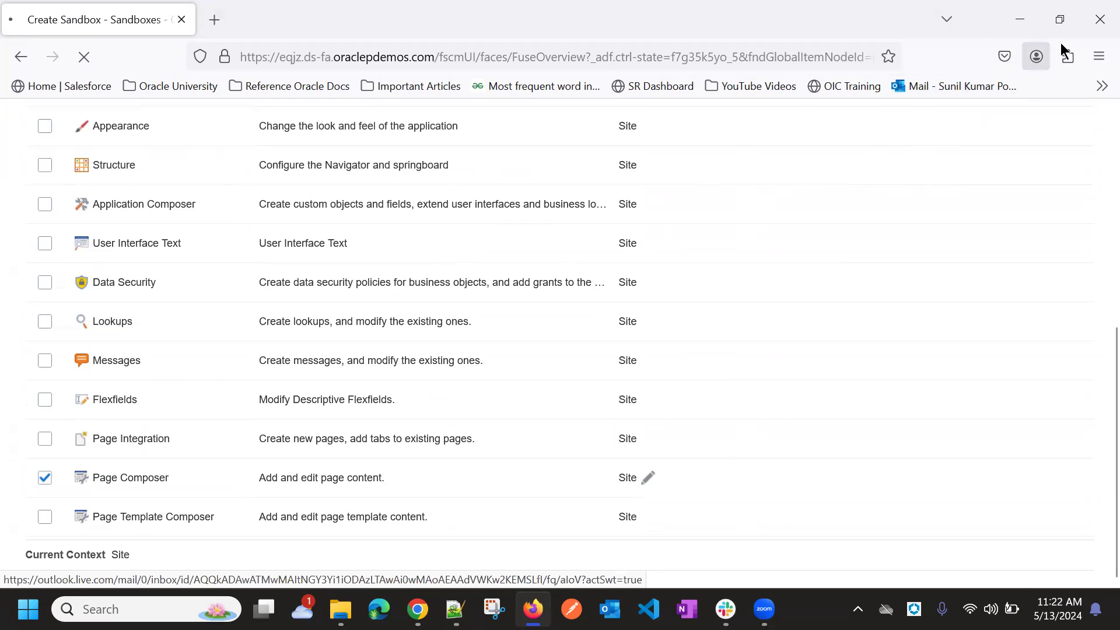
pyautogui.click(1099, 56)
pyautogui.click(1090, 475)
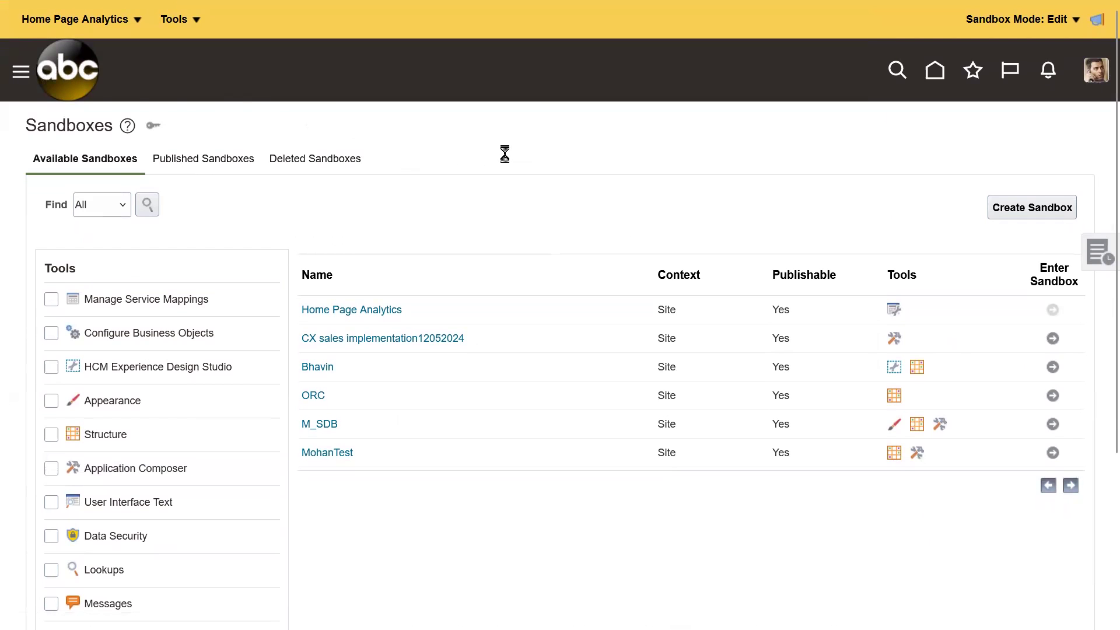
# Exit full screen and load the AtkHomePageWelcome loyalty page inside the sandbox.
pyautogui.click(754, 118)
pyautogui.hotkey('ctrl', 'l')
pyautogui.click(979, 215)
pyautogui.press('F11')
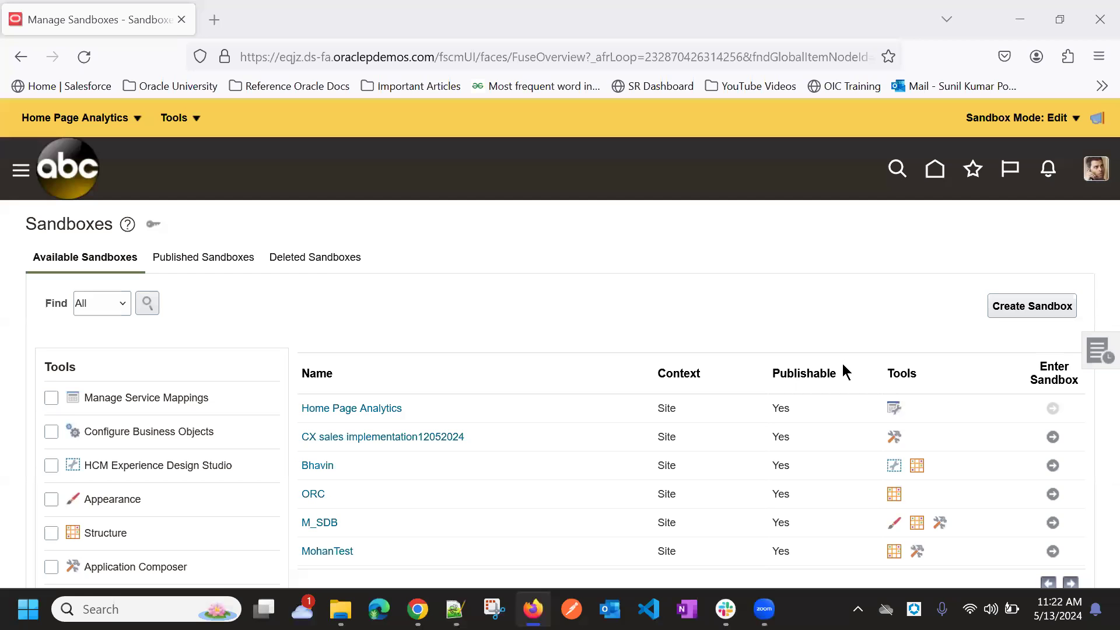
pyautogui.click(452, 63)
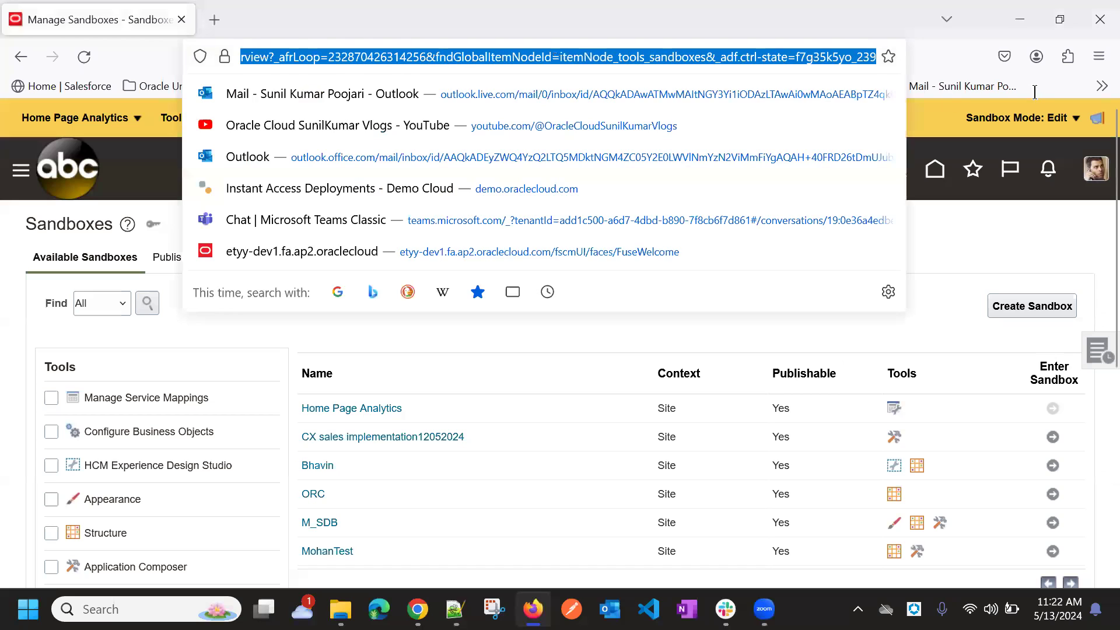
pyautogui.write('https://eqjz.ds-fa.oraclepdemos.com/fscmUI/faces/AtkHomePageWelcome?_afrLoop=232918620513127&_afrWindowM')
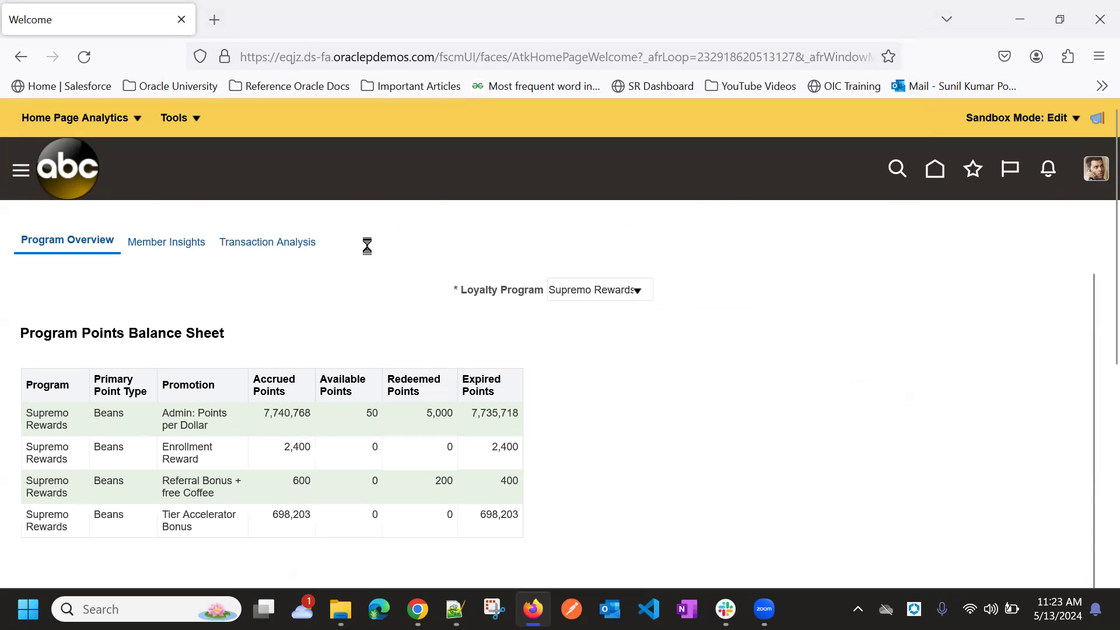
# Choose Edit Pages under Settings and Actions to edit the loyalty page at Site level.
pyautogui.click(178, 119)
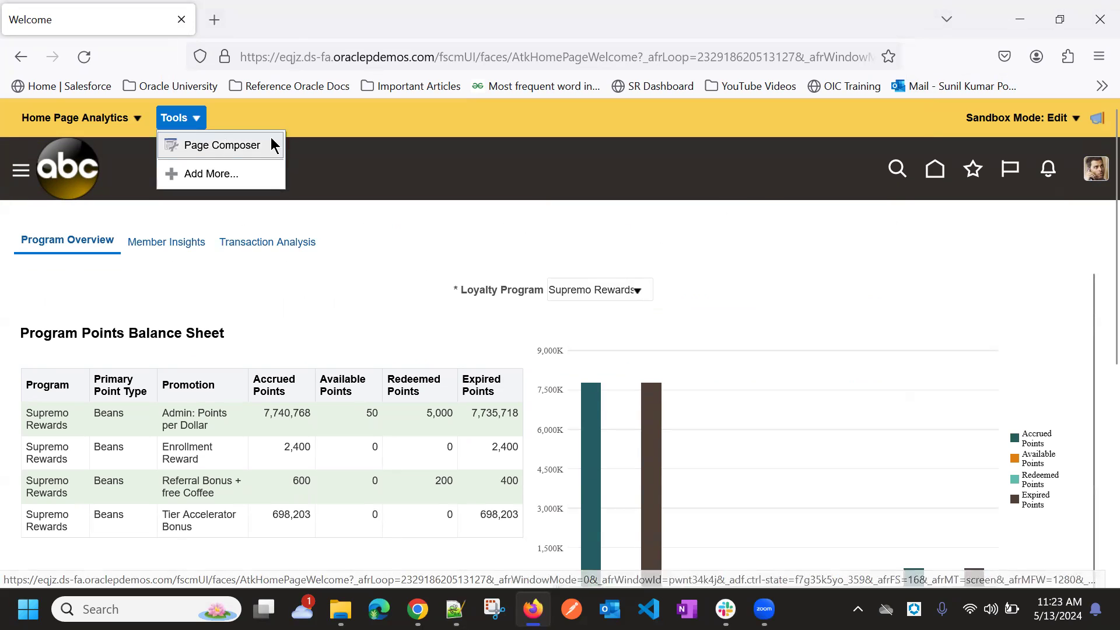
pyautogui.click(787, 231)
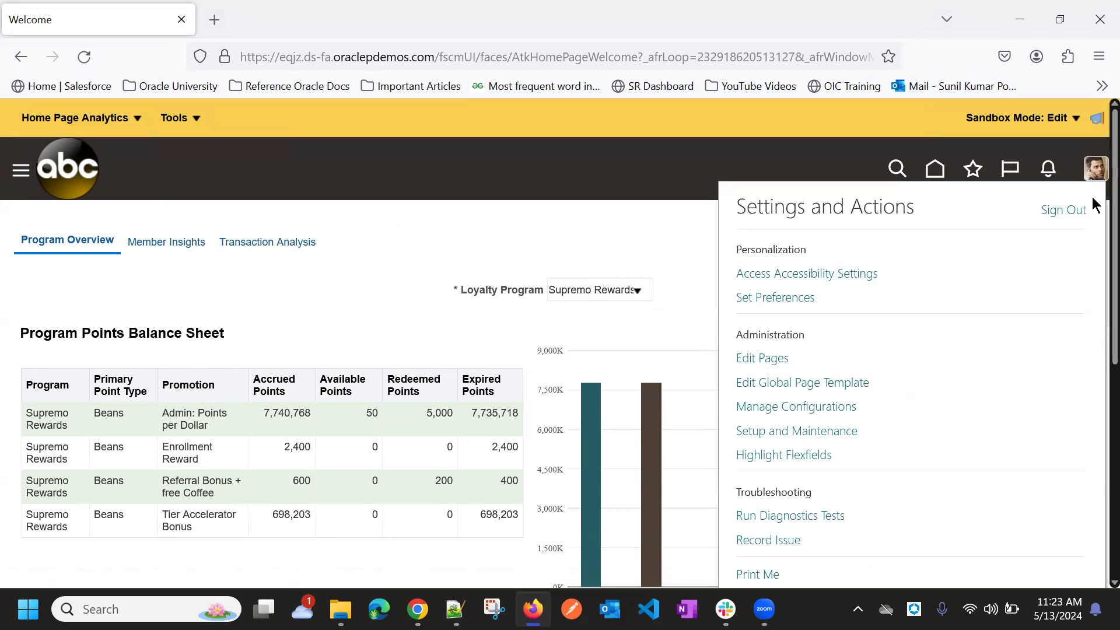
pyautogui.click(758, 360)
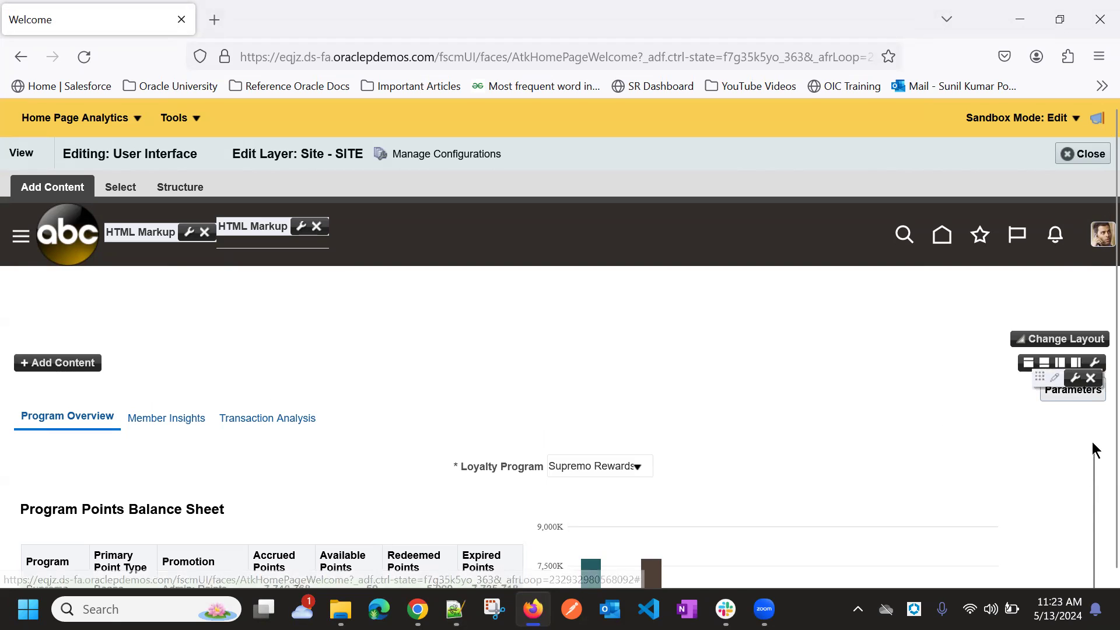
pyautogui.moveTo(1073, 390)
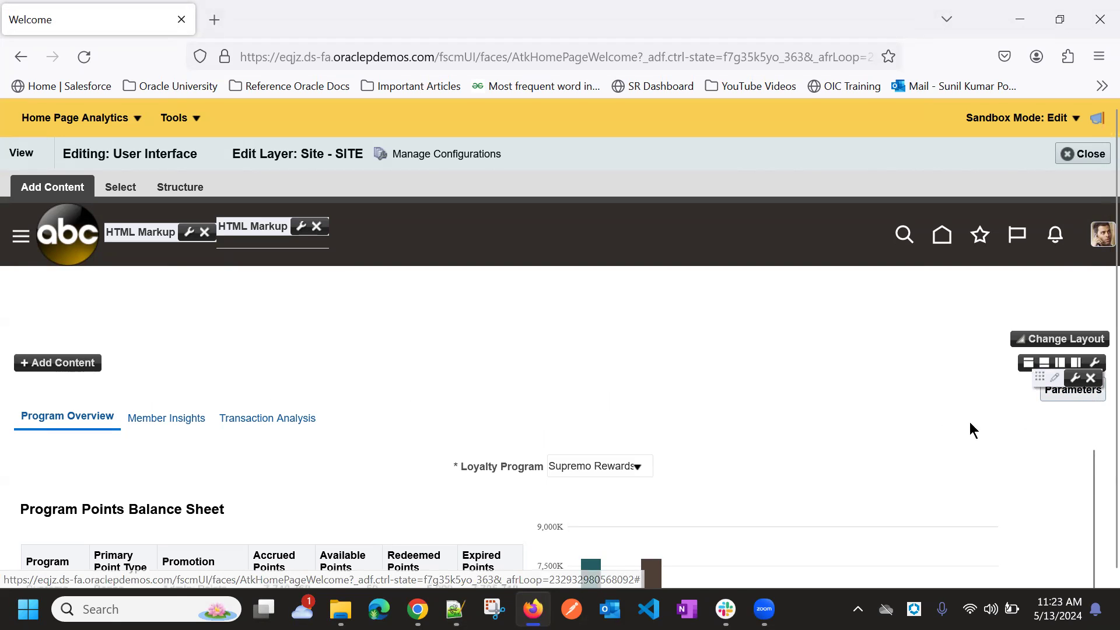
pyautogui.scroll(-5, 408, 409)
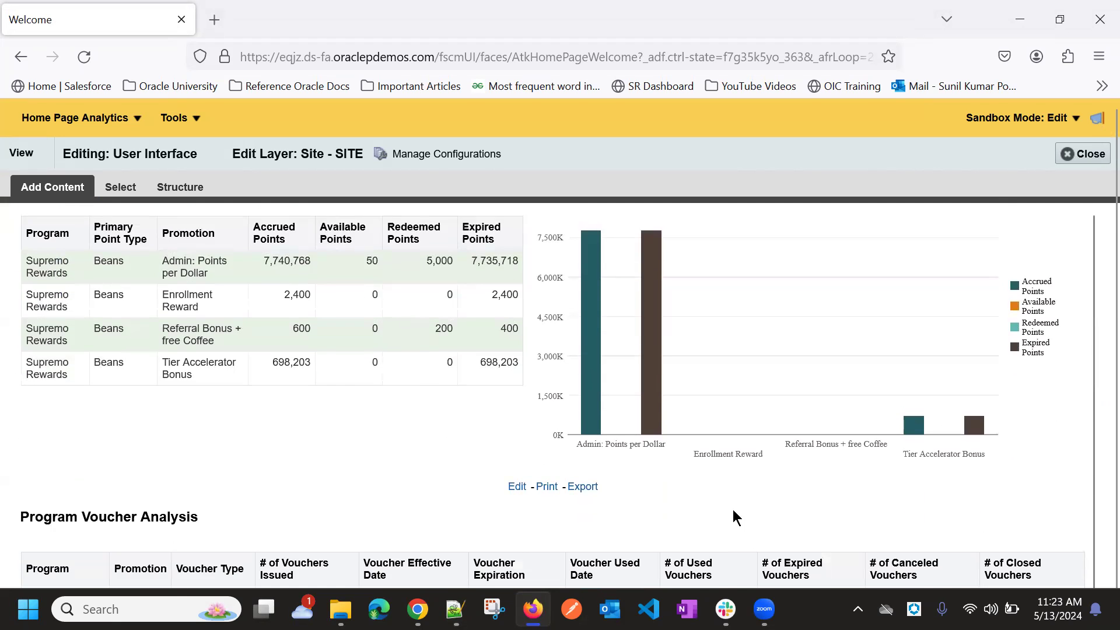
pyautogui.scroll(5, 805, 506)
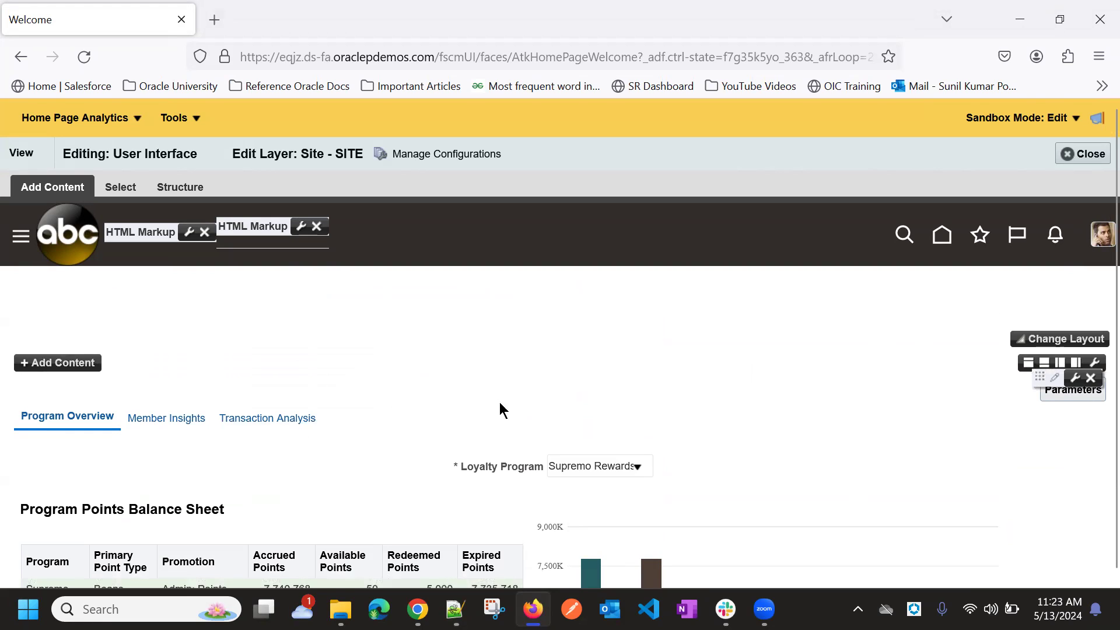
# Open Add Content and browse Reports and Analytics > OBIEERepository > Shared Folders > Custom.
pyautogui.click(77, 368)
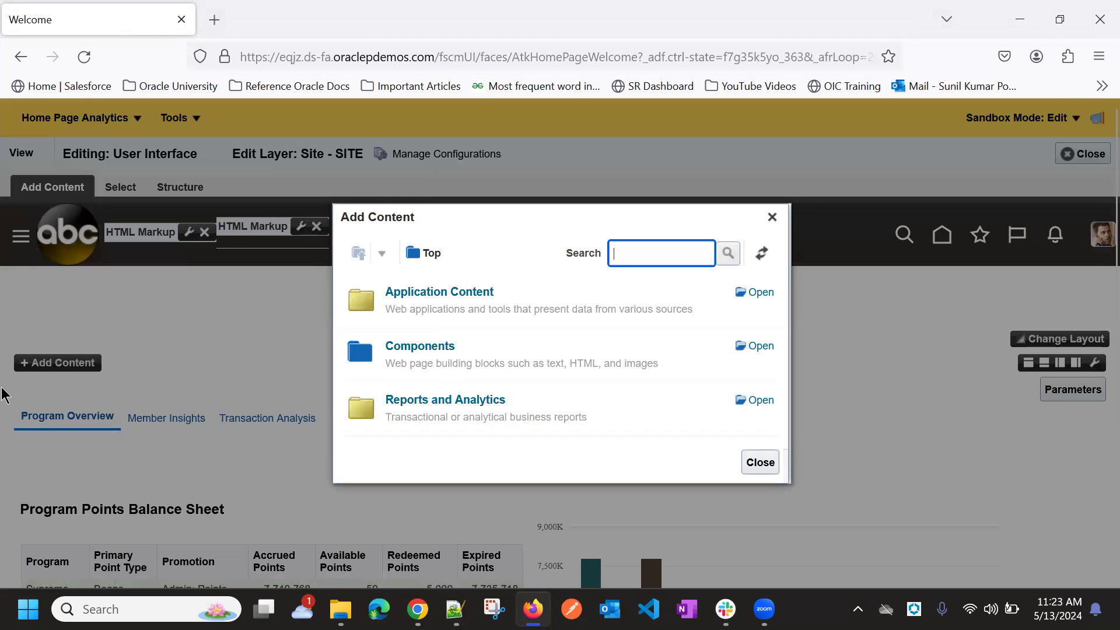
pyautogui.click(458, 400)
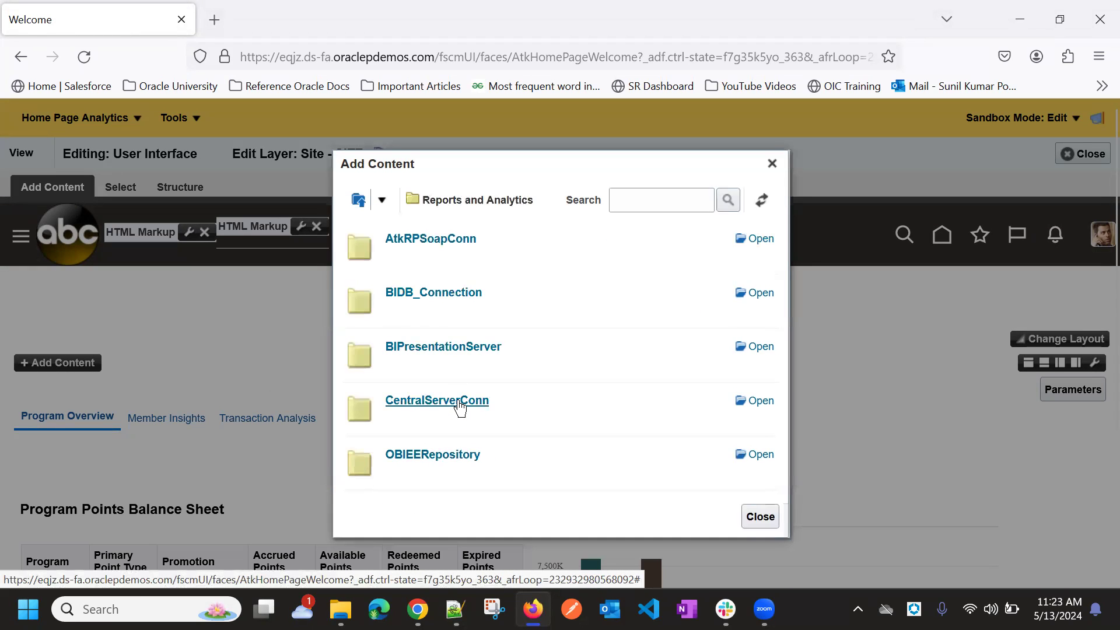
pyautogui.click(445, 457)
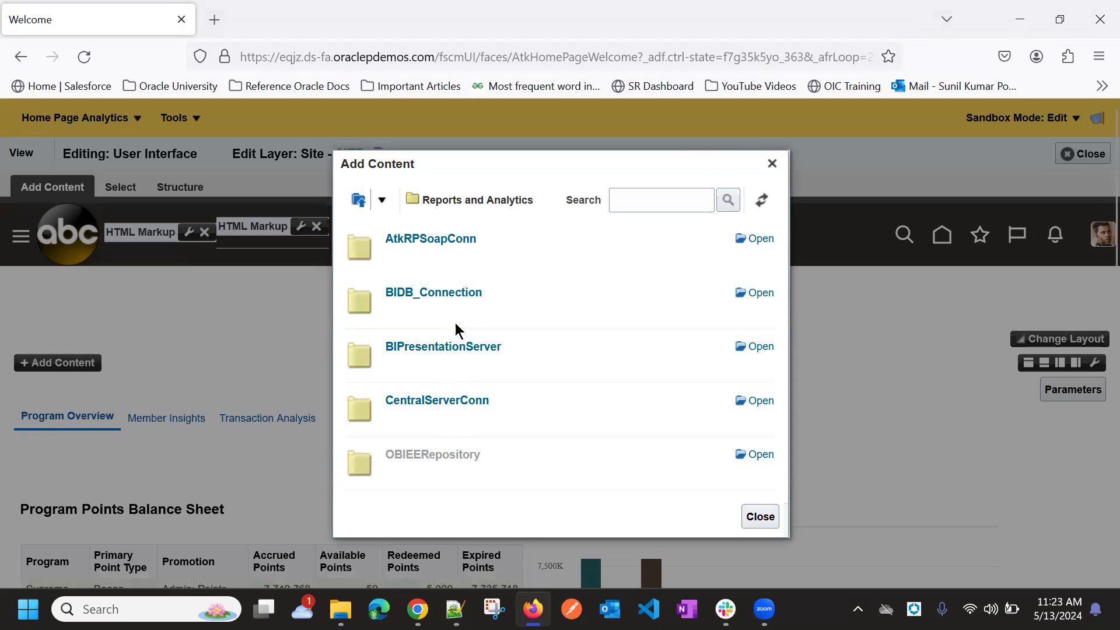
pyautogui.click(438, 374)
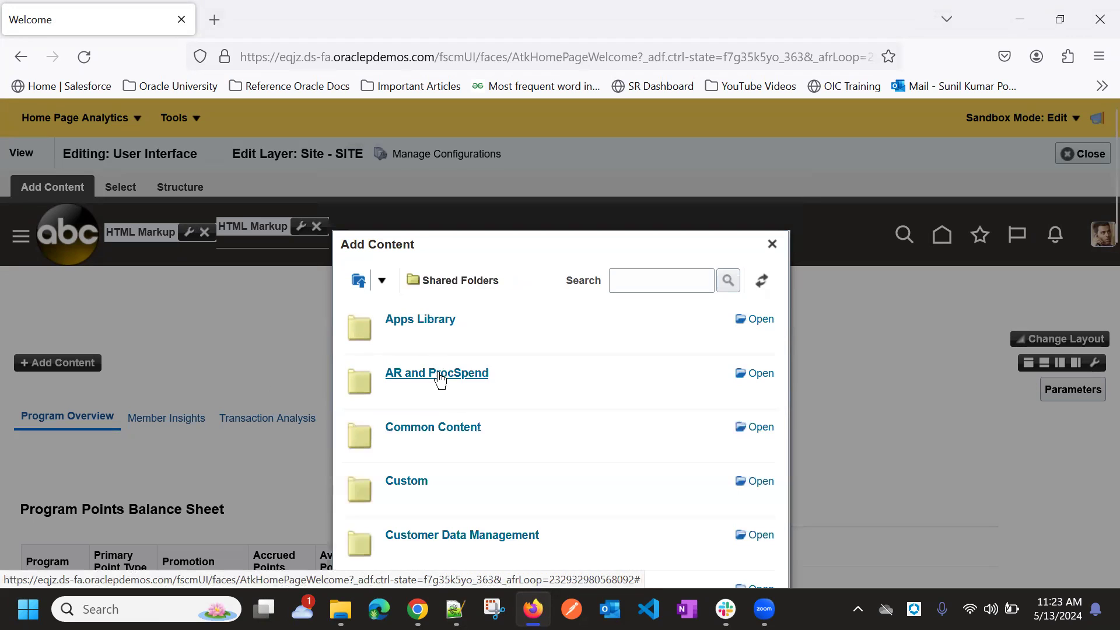
pyautogui.click(410, 485)
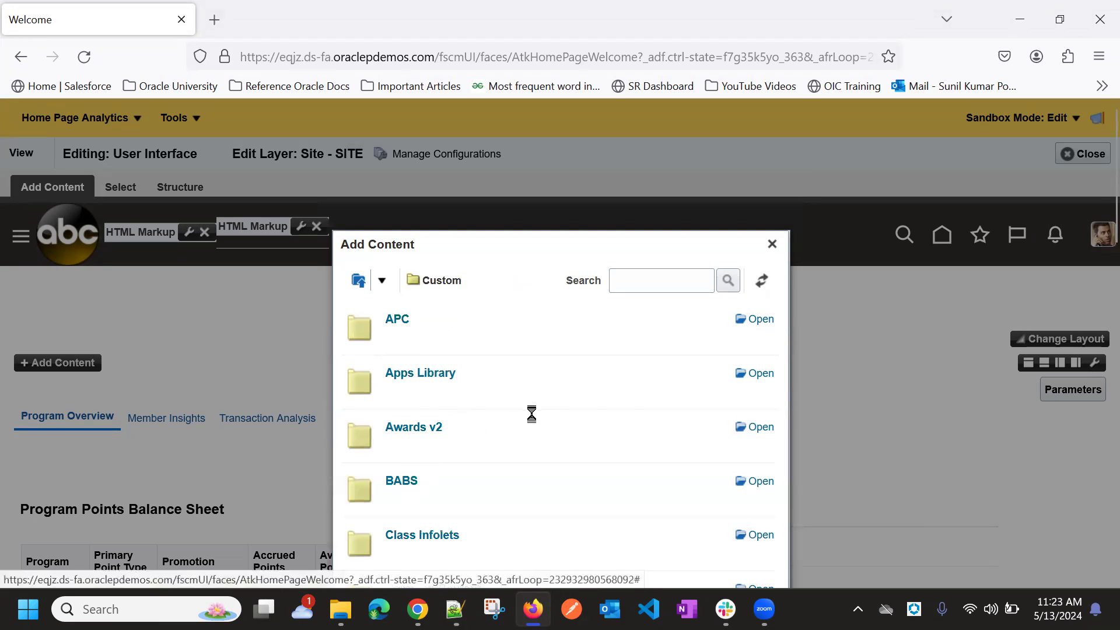
# Continue into the CX > Sales > Opportunities folder of the catalog.
pyautogui.scroll(-5, 402, 484)
pyautogui.click(392, 484)
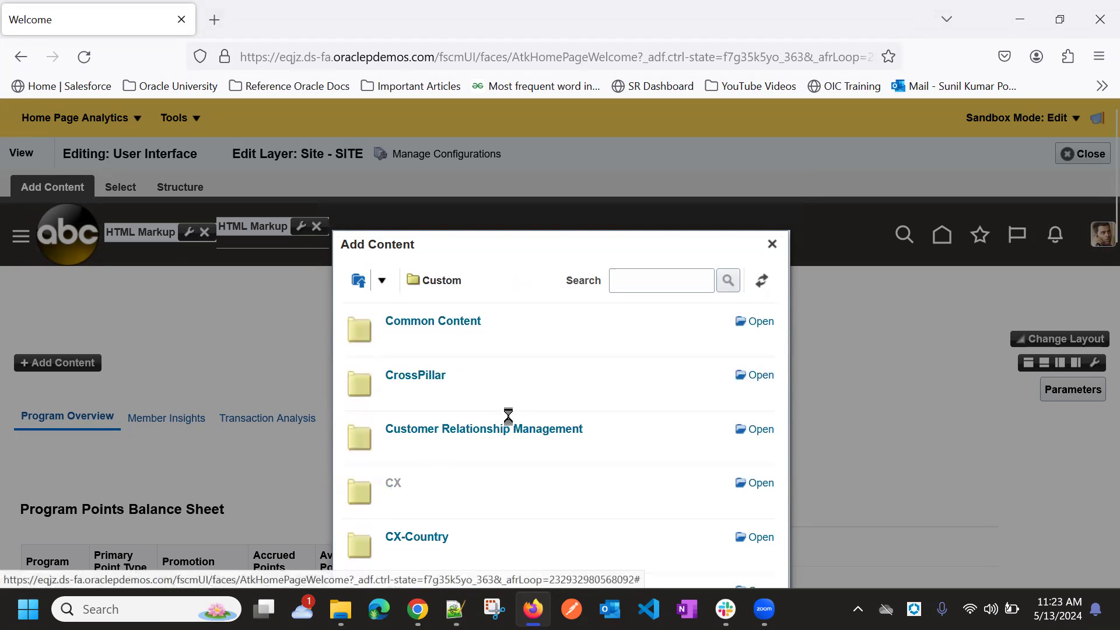
pyautogui.scroll(-3, 503, 376)
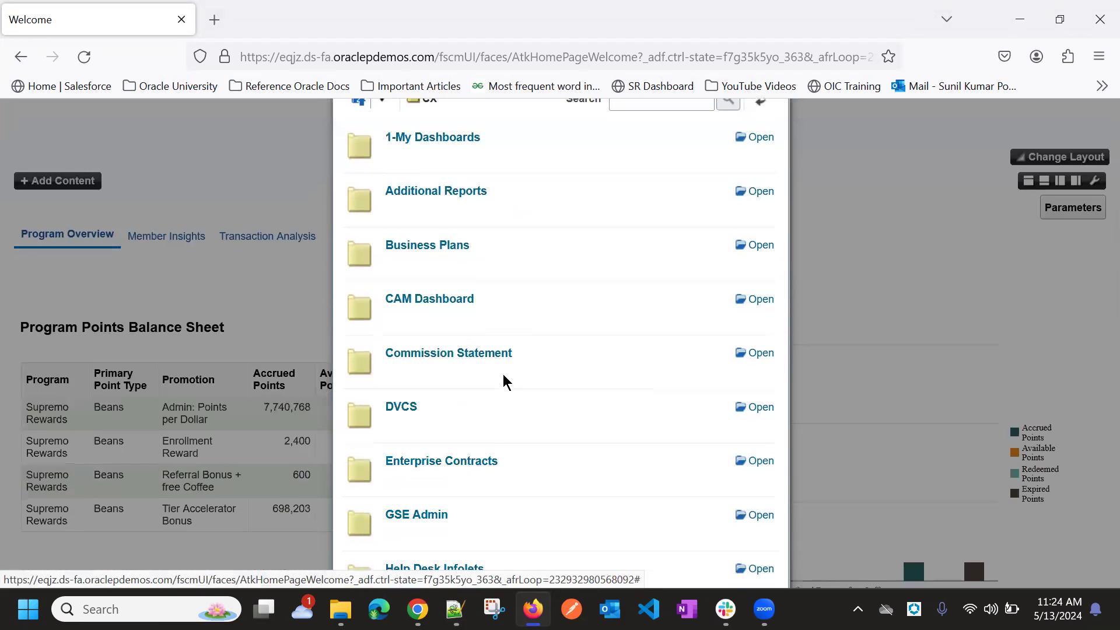
pyautogui.scroll(-5, 502, 385)
pyautogui.scroll(-3, 493, 402)
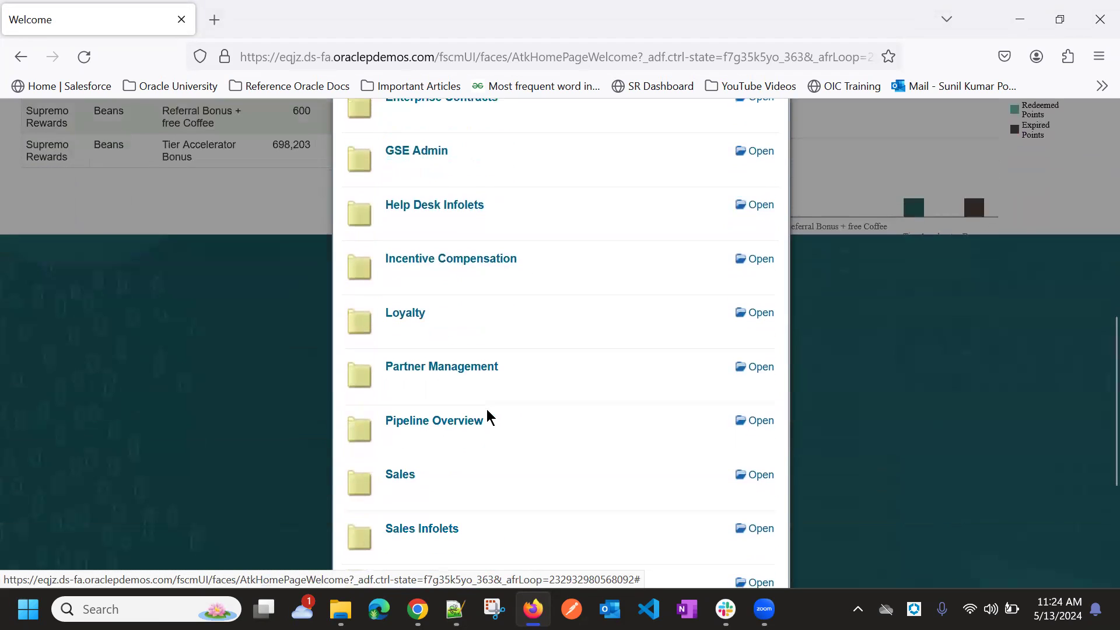
pyautogui.click(403, 473)
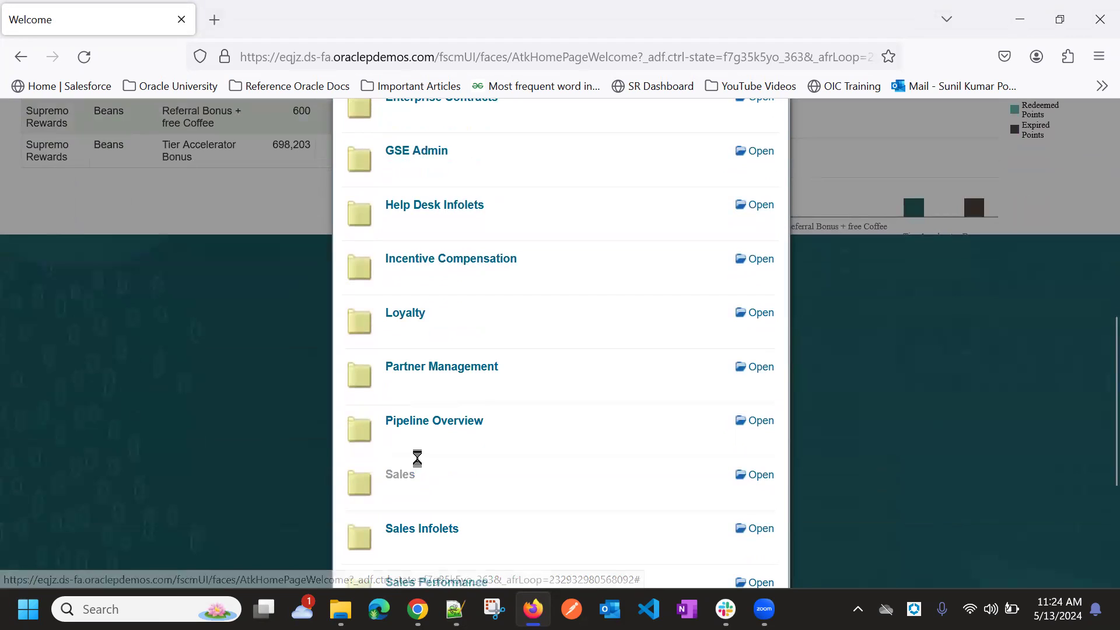
pyautogui.scroll(-2, 428, 397)
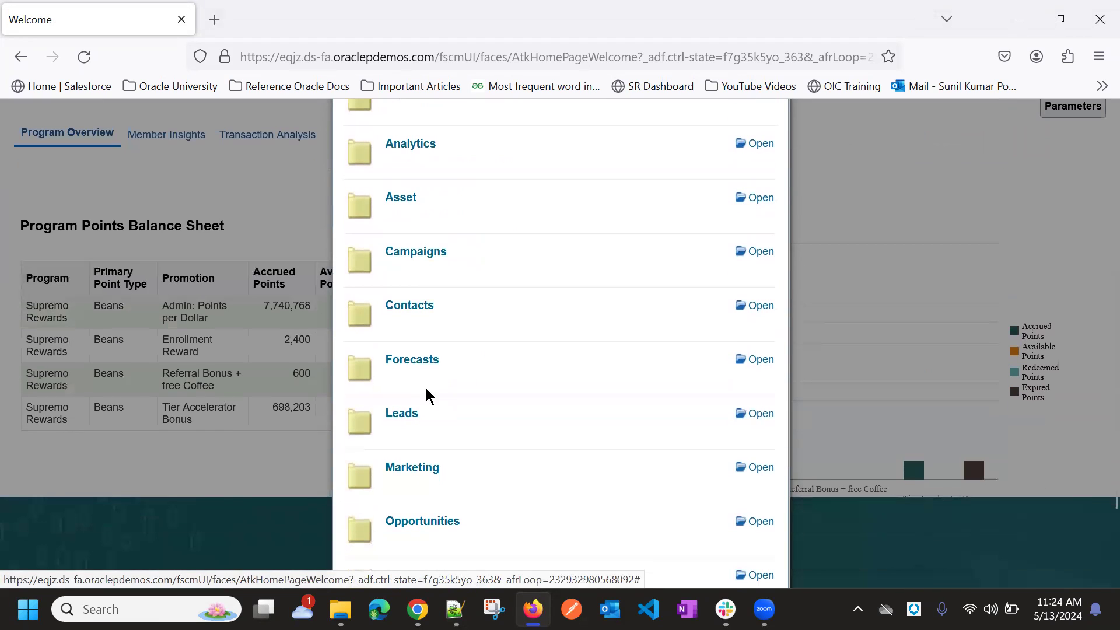
pyautogui.click(432, 525)
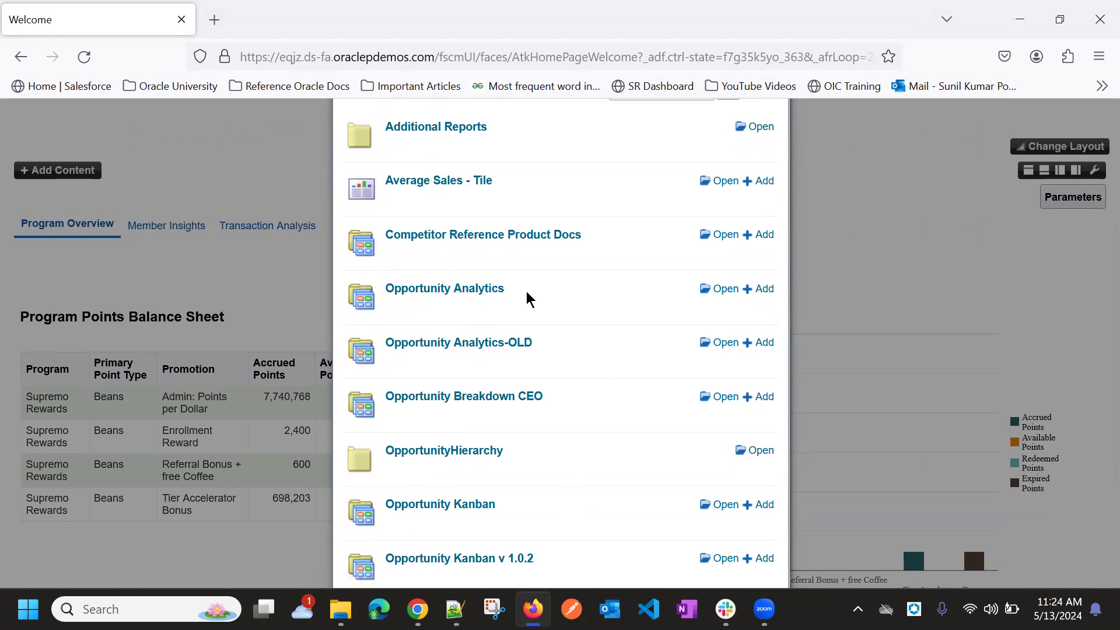
# Add the Opportunity Analytics and Opportunity Kanban reports to the page, then close the catalog.
pyautogui.click(750, 292)
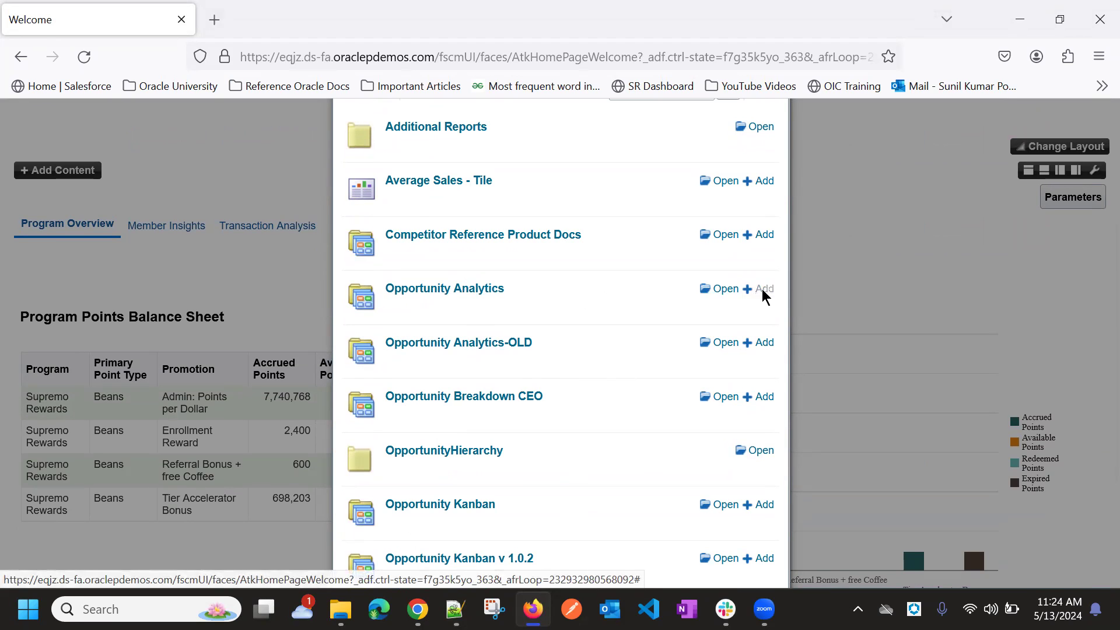
pyautogui.scroll(-3, 571, 350)
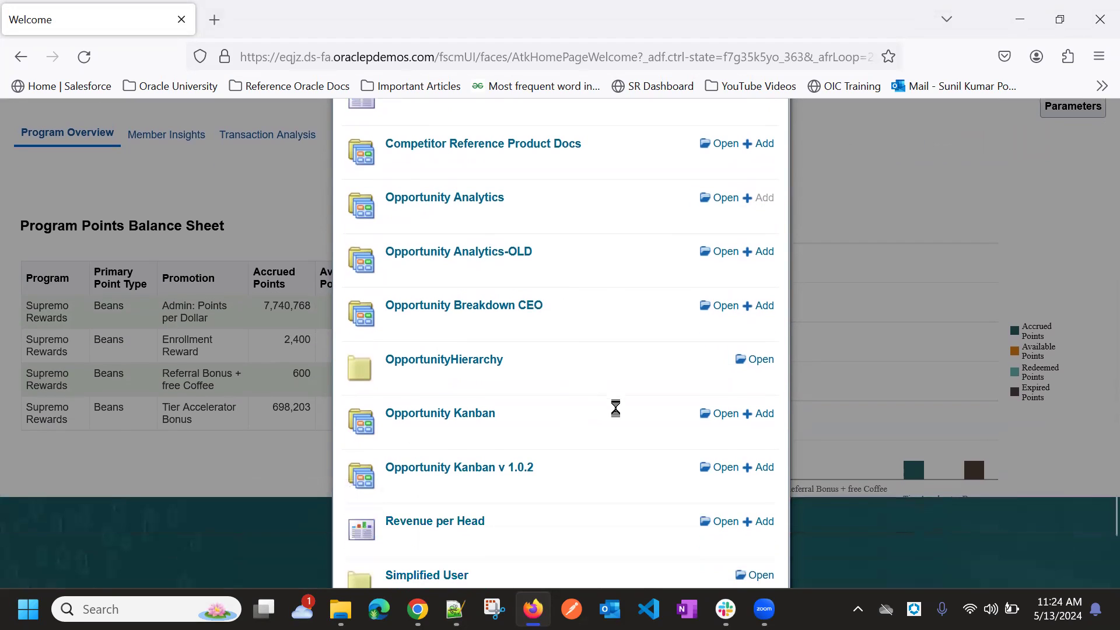
pyautogui.click(761, 414)
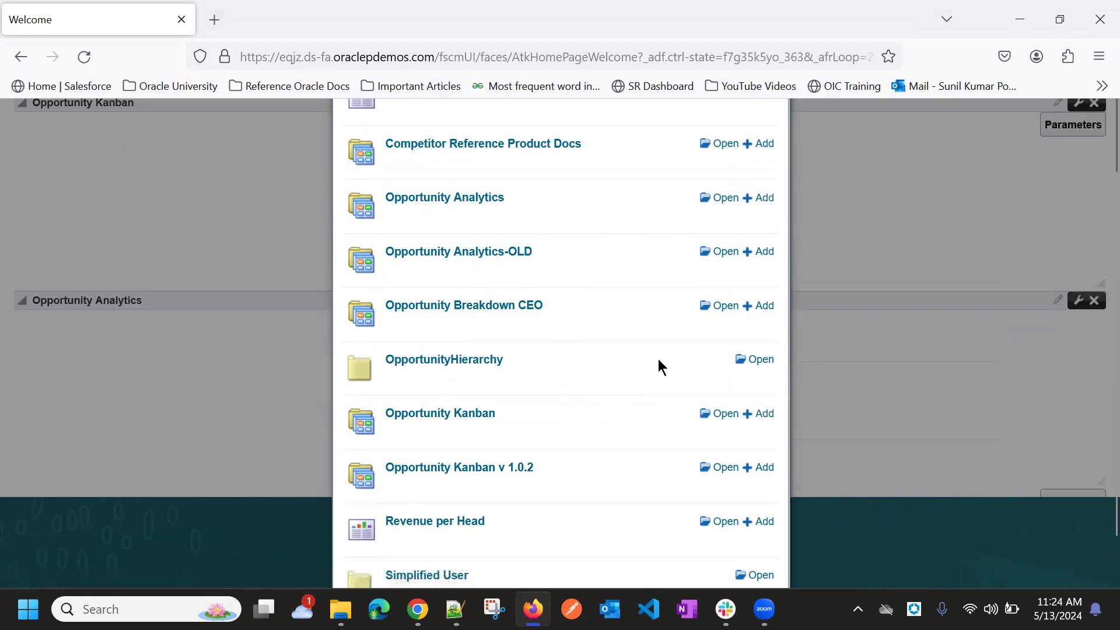
pyautogui.scroll(-2, 727, 435)
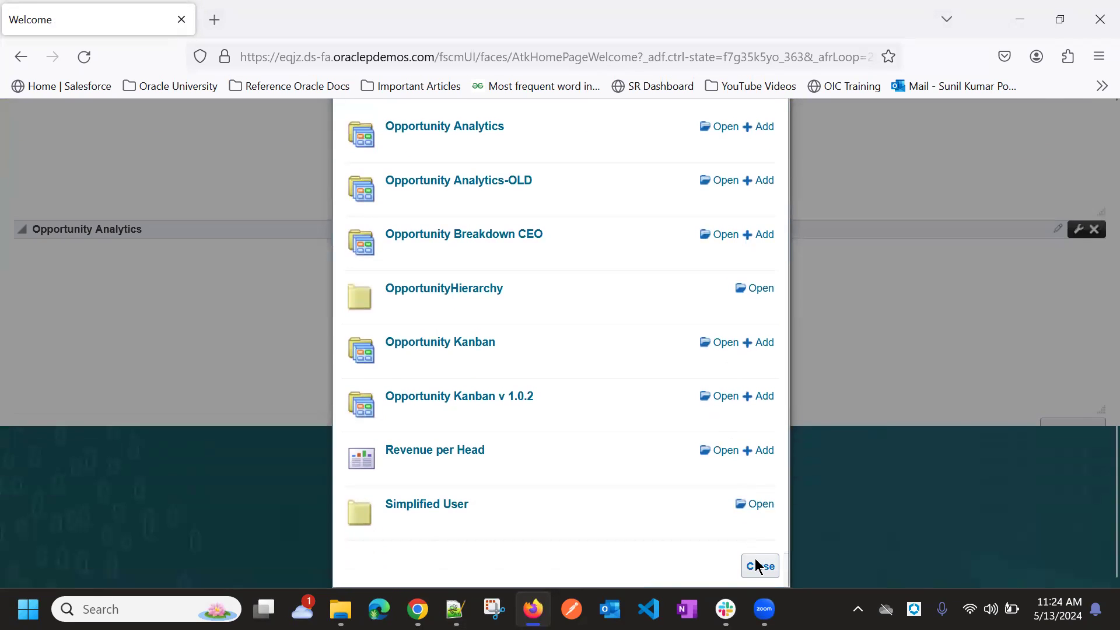
pyautogui.click(754, 564)
# Scroll the page to check Opportunity Kanban sits above Opportunity Analytics.
pyautogui.scroll(-3, 150, 432)
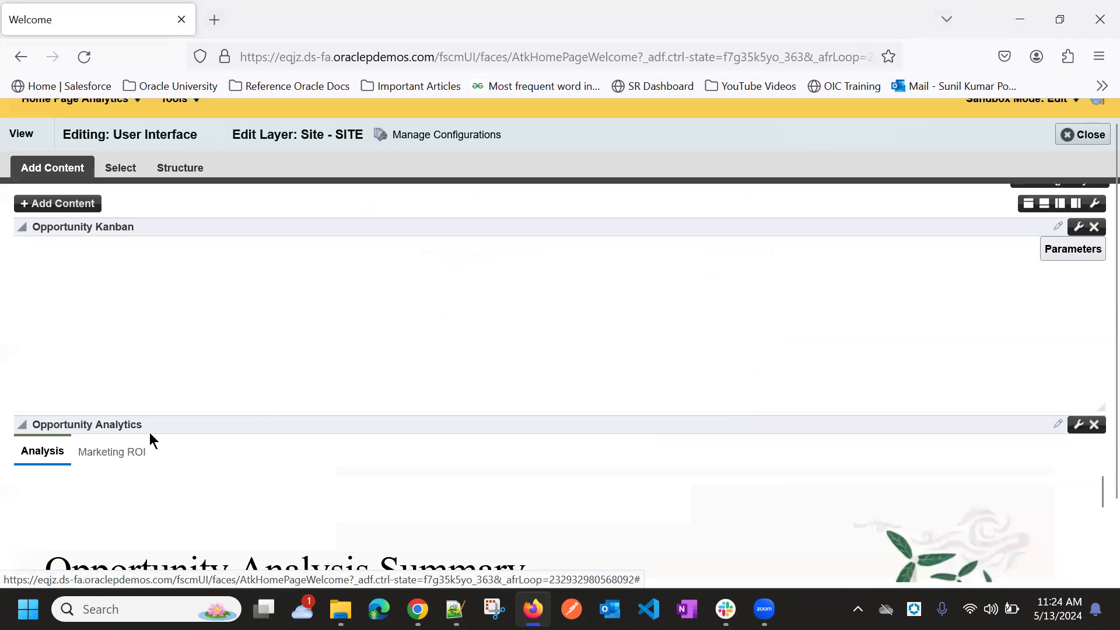
pyautogui.scroll(-3, 165, 329)
pyautogui.scroll(3, 166, 339)
pyautogui.scroll(-4, 175, 350)
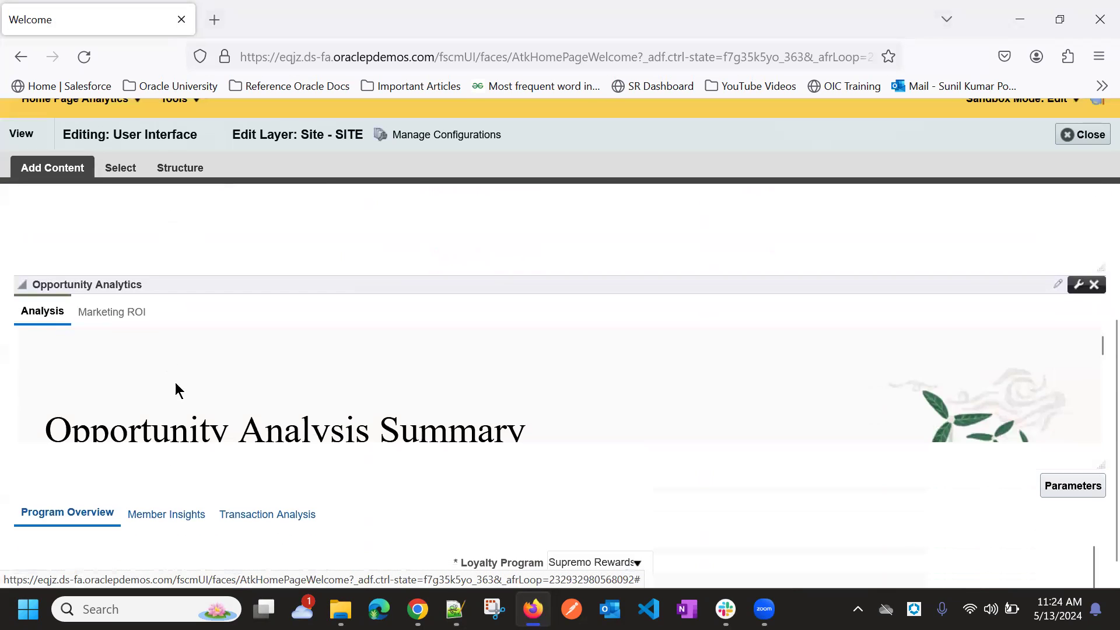
pyautogui.scroll(2, 203, 332)
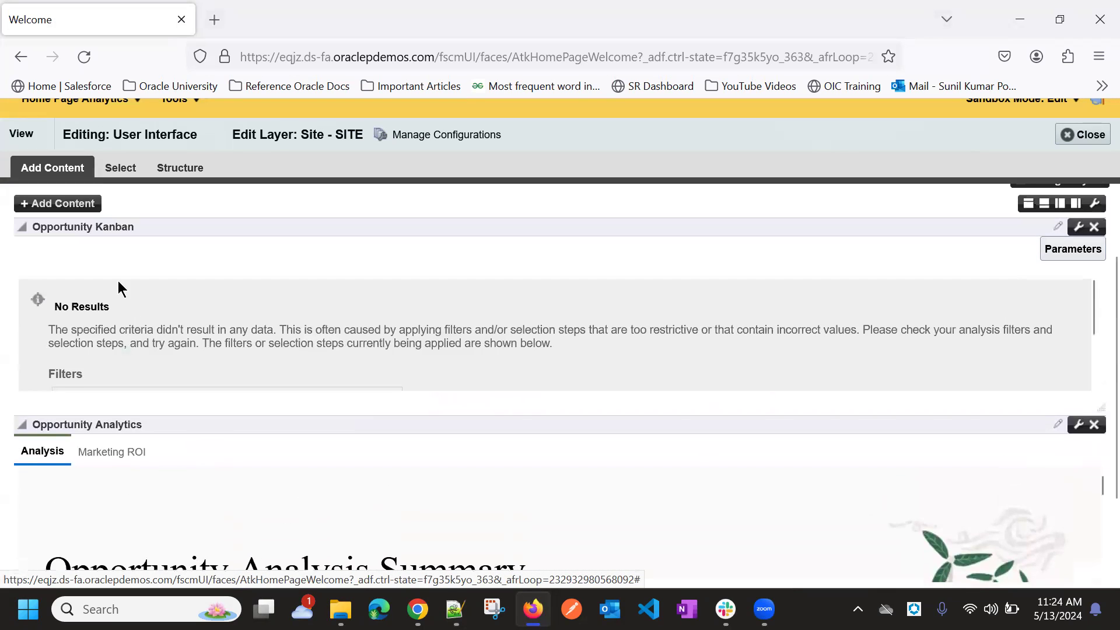
pyautogui.scroll(2, 145, 300)
pyautogui.scroll(-1, 604, 389)
pyautogui.scroll(-2, 855, 362)
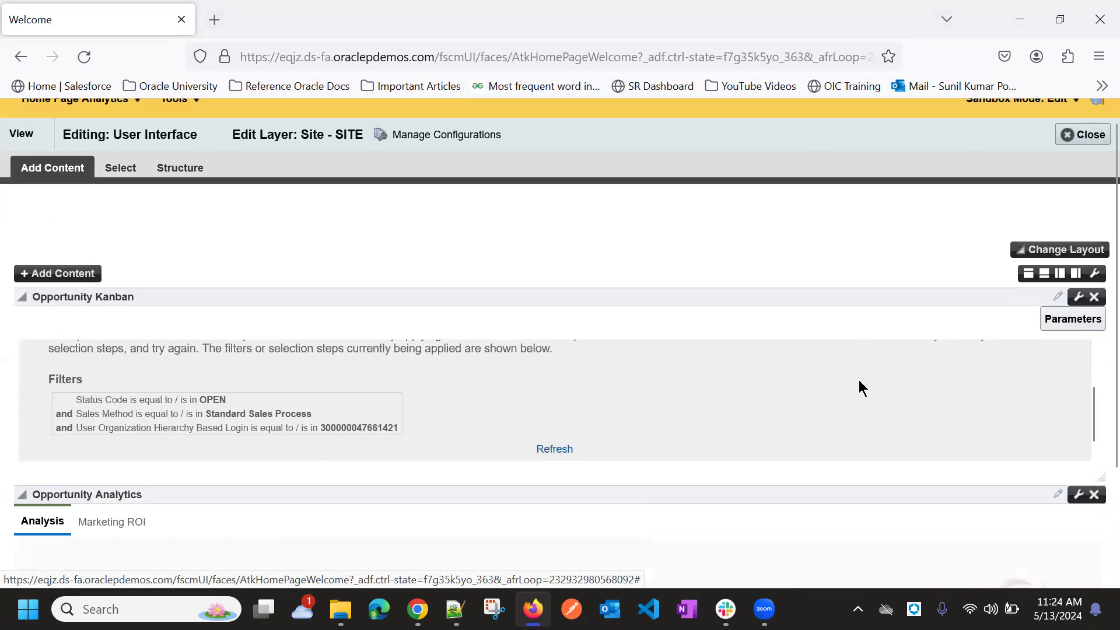
pyautogui.scroll(2, 859, 379)
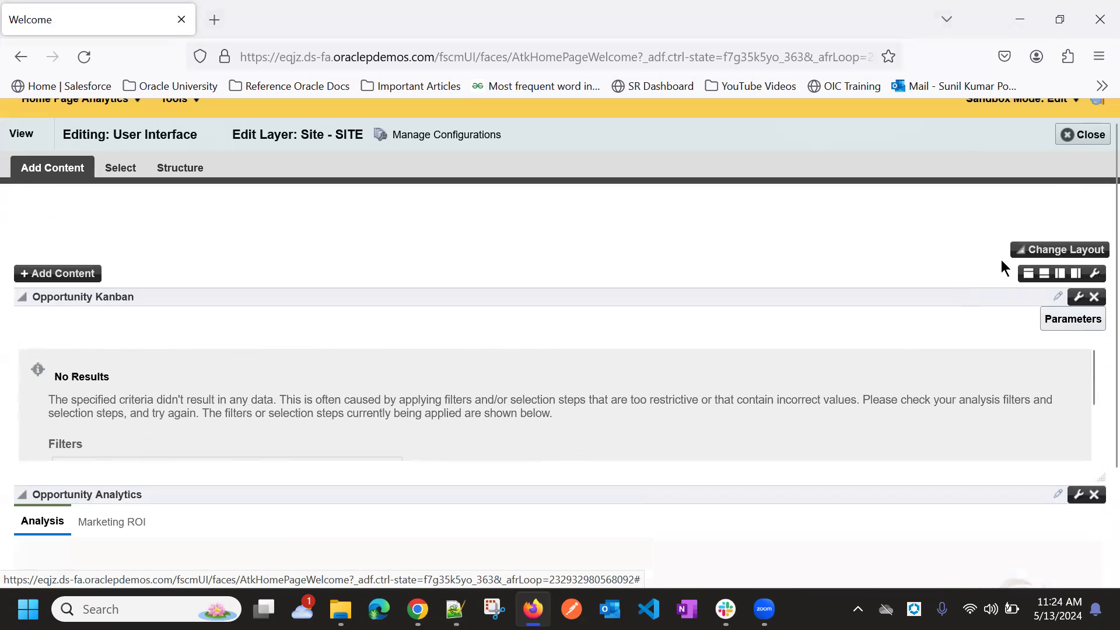
# Exit Page Composer and select the base part of the page URL.
pyautogui.click(1071, 143)
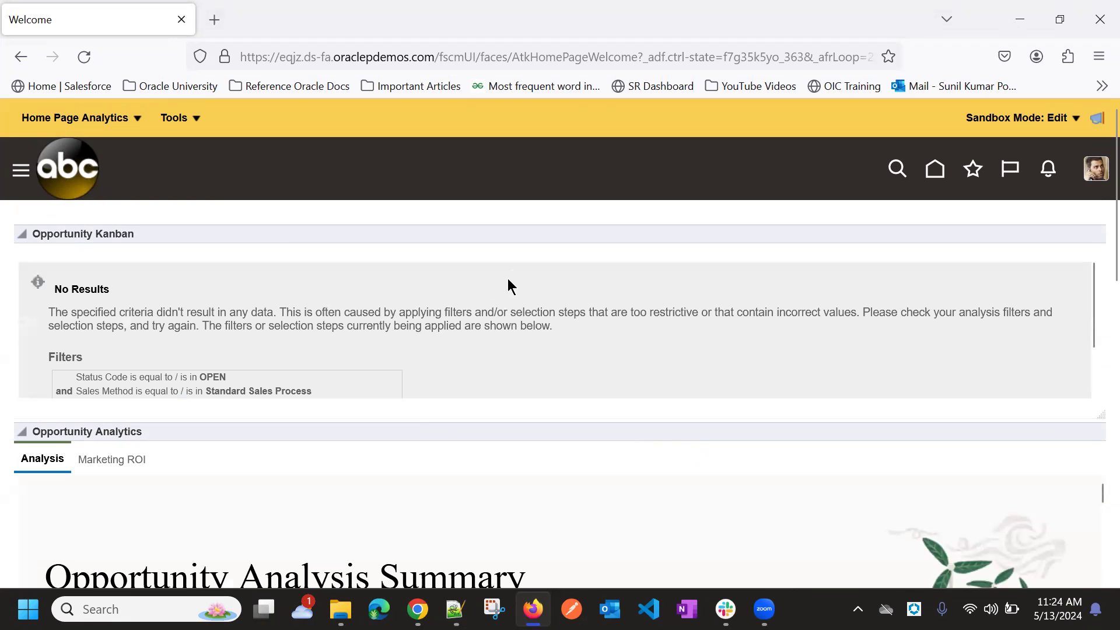
pyautogui.click(636, 56)
pyautogui.moveTo(627, 56); pyautogui.dragTo(210, 56)
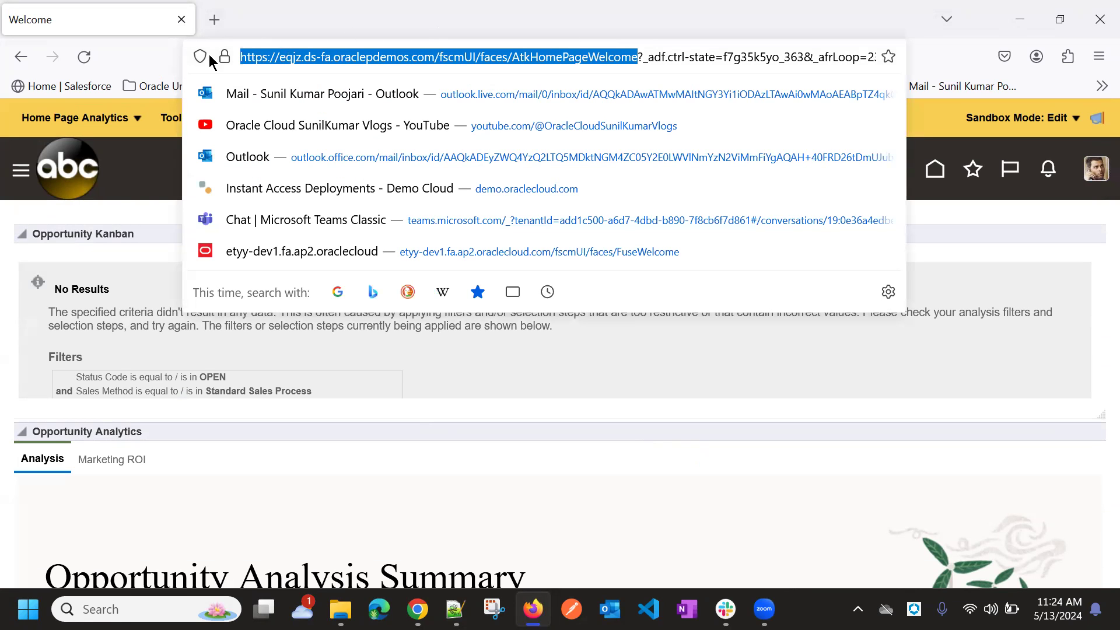
pyautogui.click(140, 184)
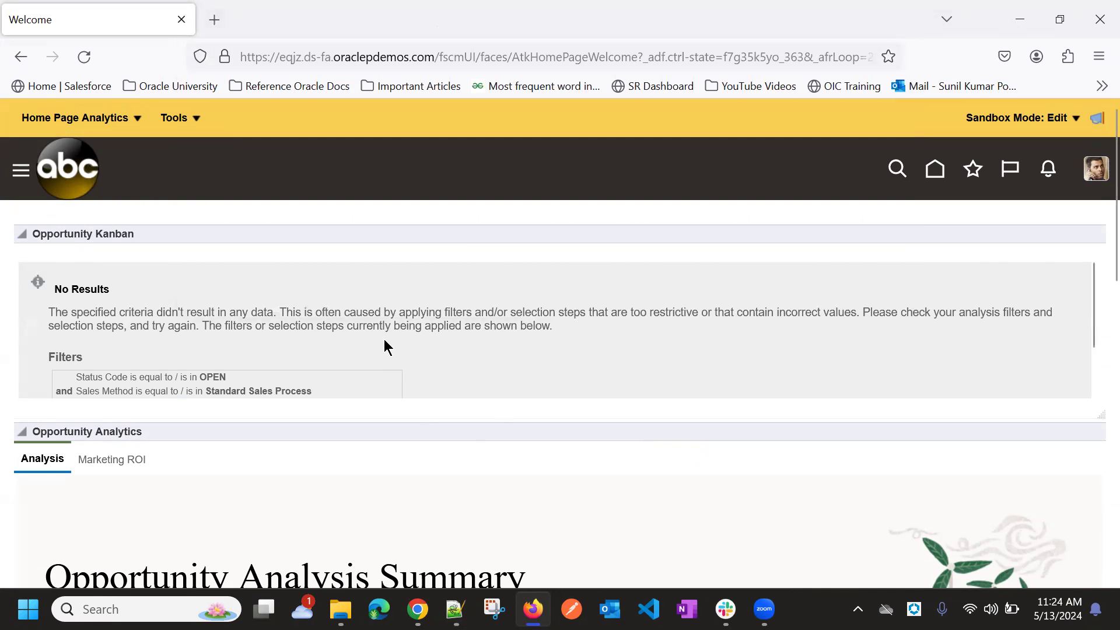
# Scroll through the page to review the Opportunity Kanban and Opportunity Analytics reports.
pyautogui.scroll(-2, 384, 338)
pyautogui.scroll(-10, 373, 409)
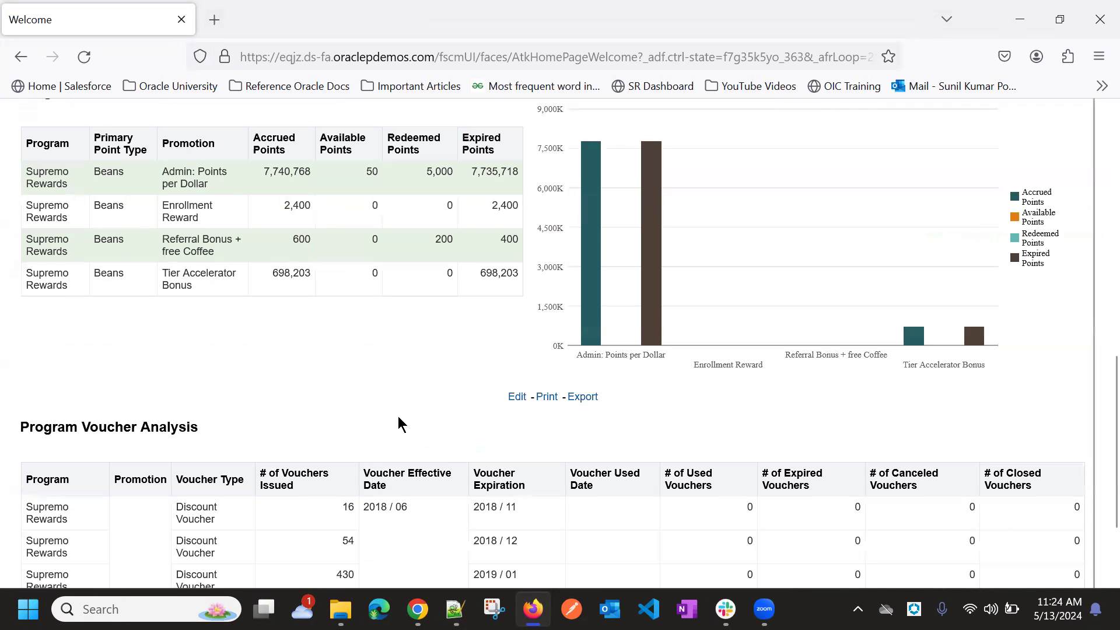
pyautogui.scroll(5, 398, 416)
pyautogui.scroll(2, 332, 380)
pyautogui.scroll(5, 280, 263)
pyautogui.scroll(-3, 356, 464)
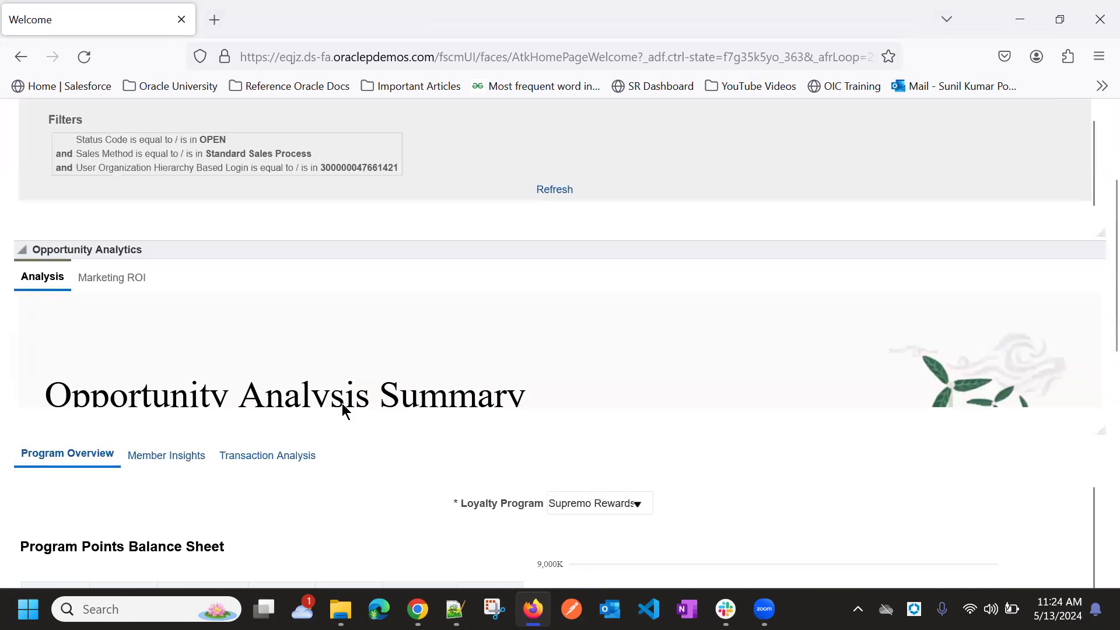
pyautogui.scroll(-2, 343, 400)
pyautogui.scroll(-2, 343, 363)
pyautogui.scroll(-1, 343, 355)
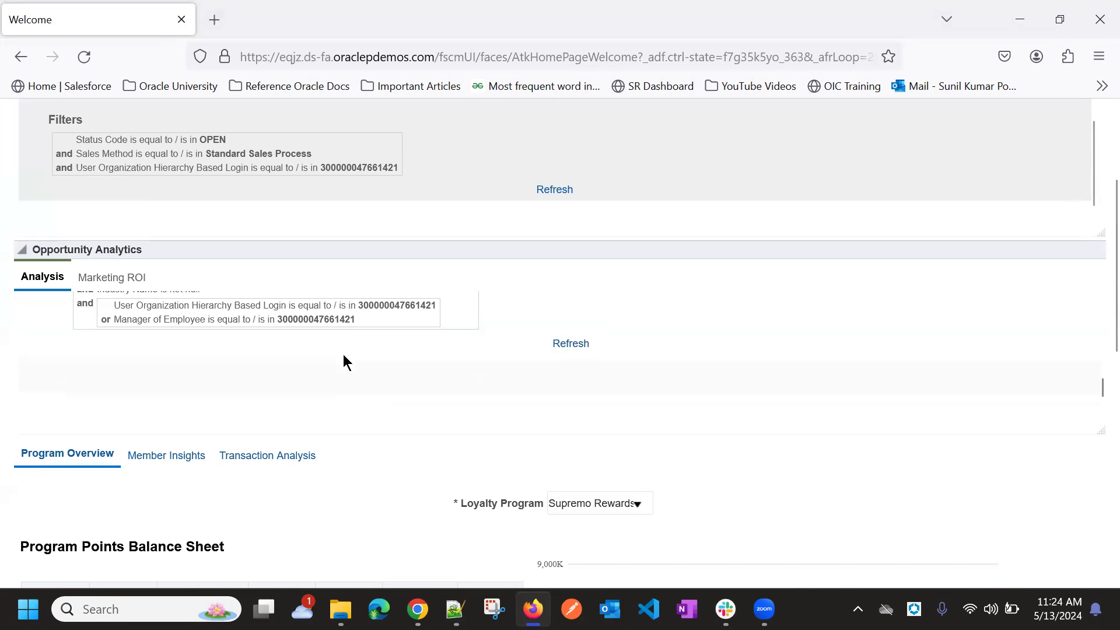
pyautogui.scroll(2, 343, 355)
pyautogui.scroll(2, 345, 368)
pyautogui.scroll(3, 242, 377)
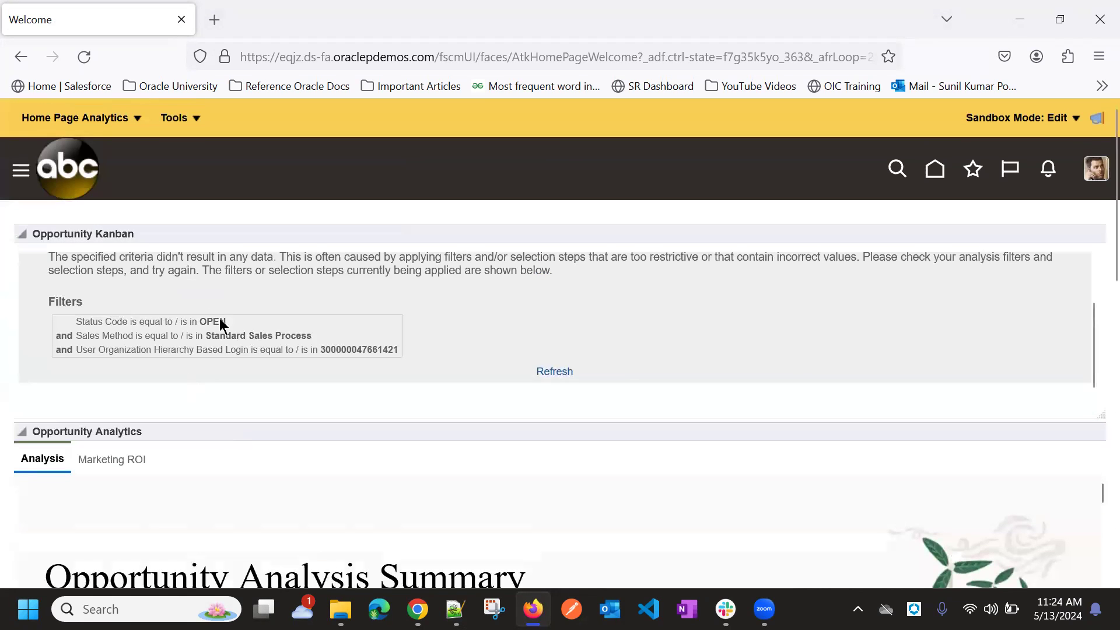
pyautogui.scroll(2, 273, 340)
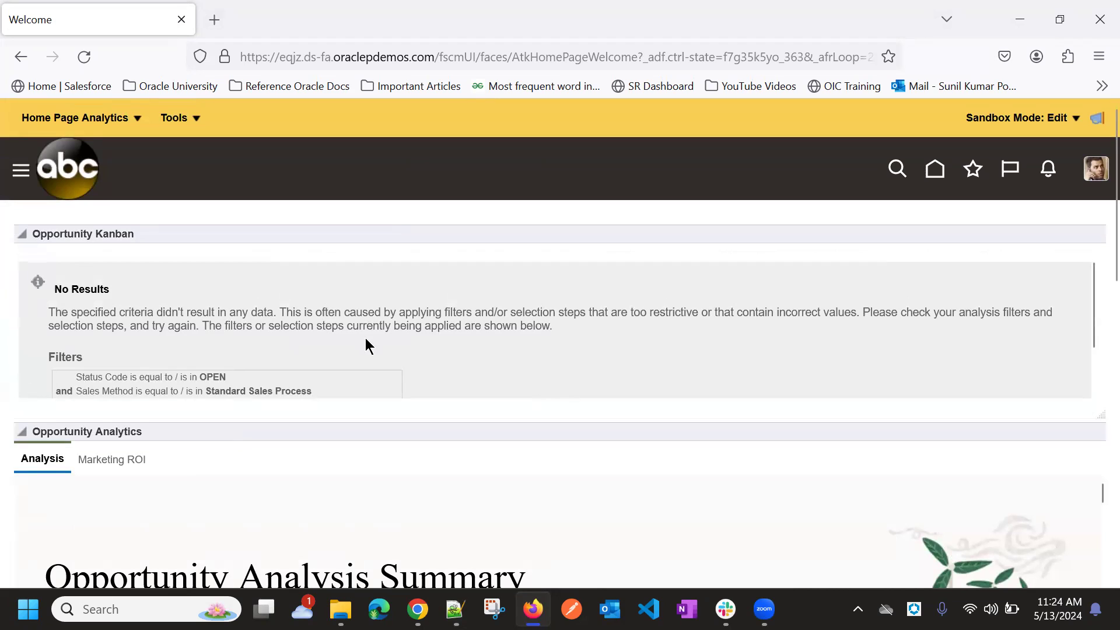
pyautogui.scroll(-2, 374, 327)
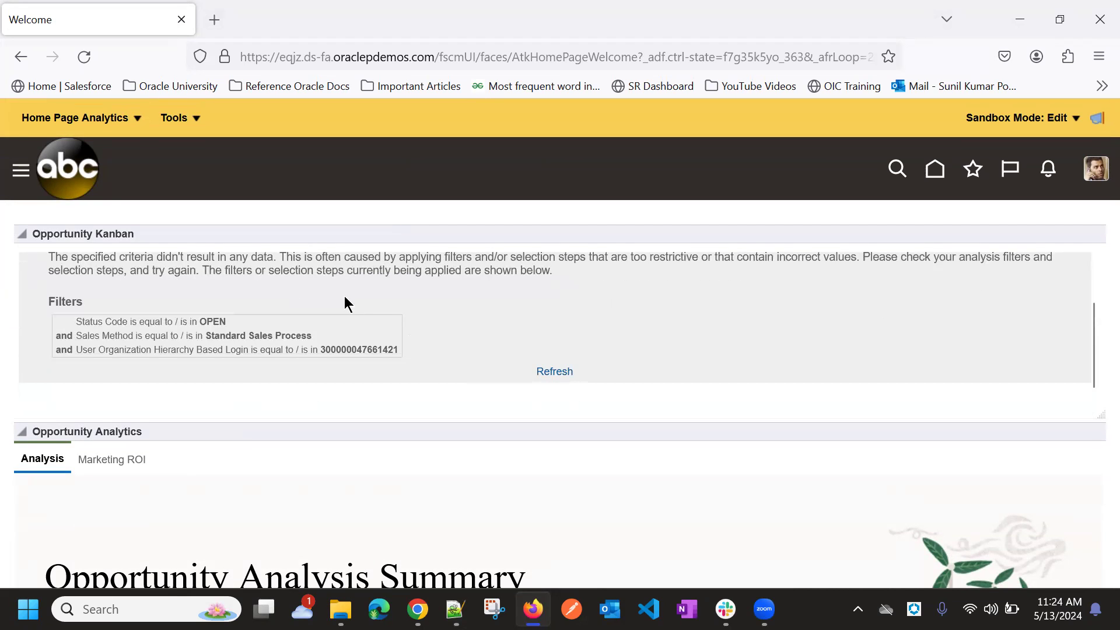
pyautogui.scroll(2, 243, 338)
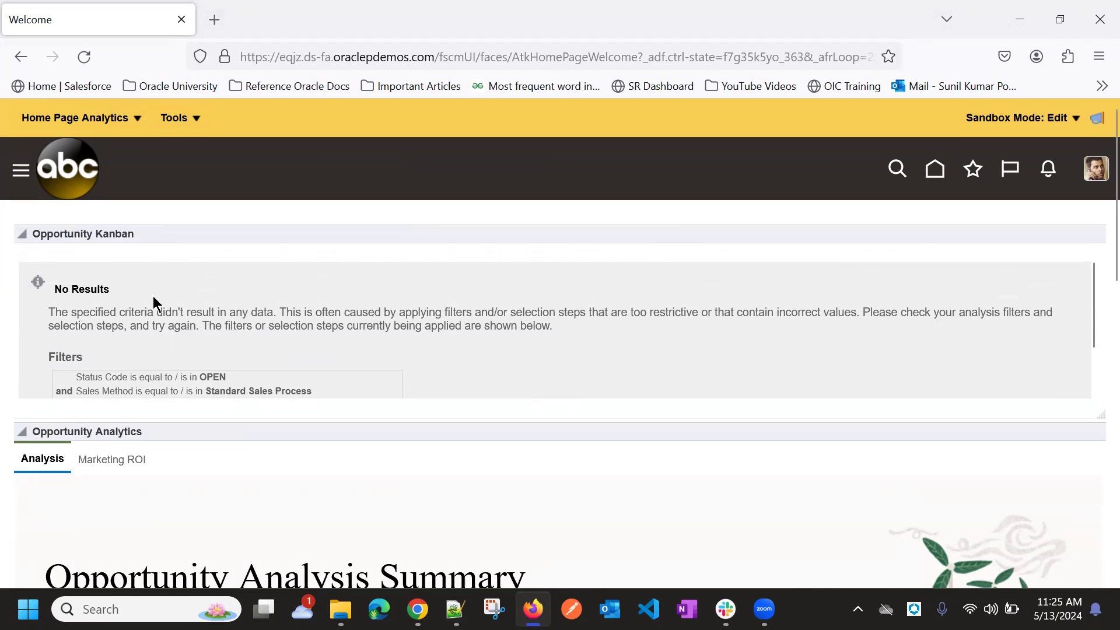
pyautogui.scroll(-3, 234, 361)
pyautogui.scroll(-10, 326, 415)
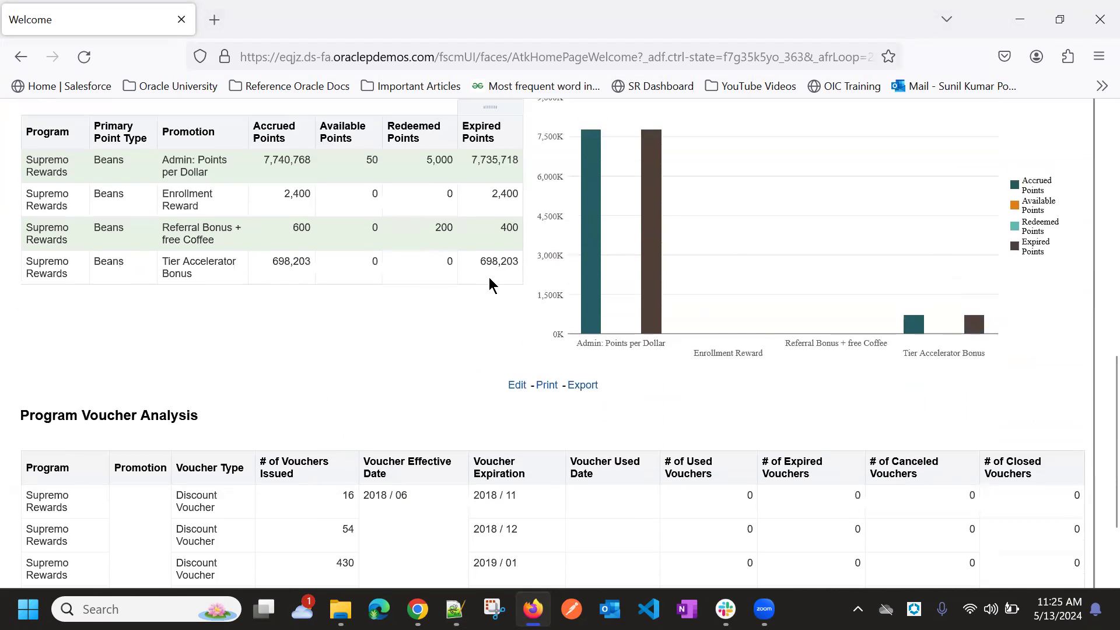
pyautogui.scroll(2, 489, 278)
pyautogui.scroll(10, 506, 312)
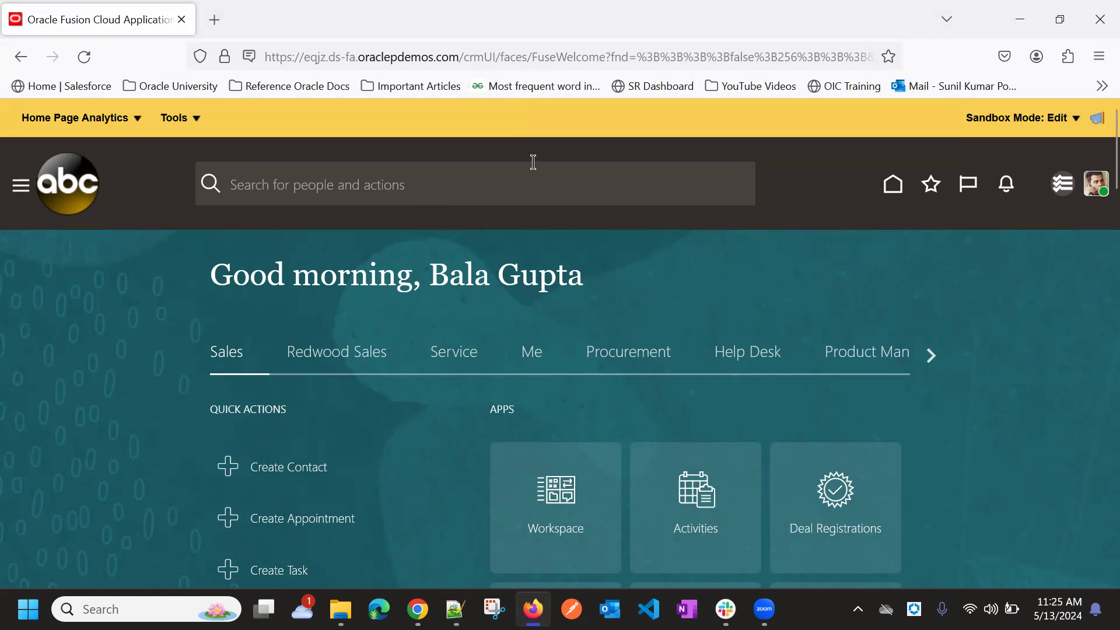
# Open the copied page URL in a private window and sign in.
pyautogui.click(531, 60)
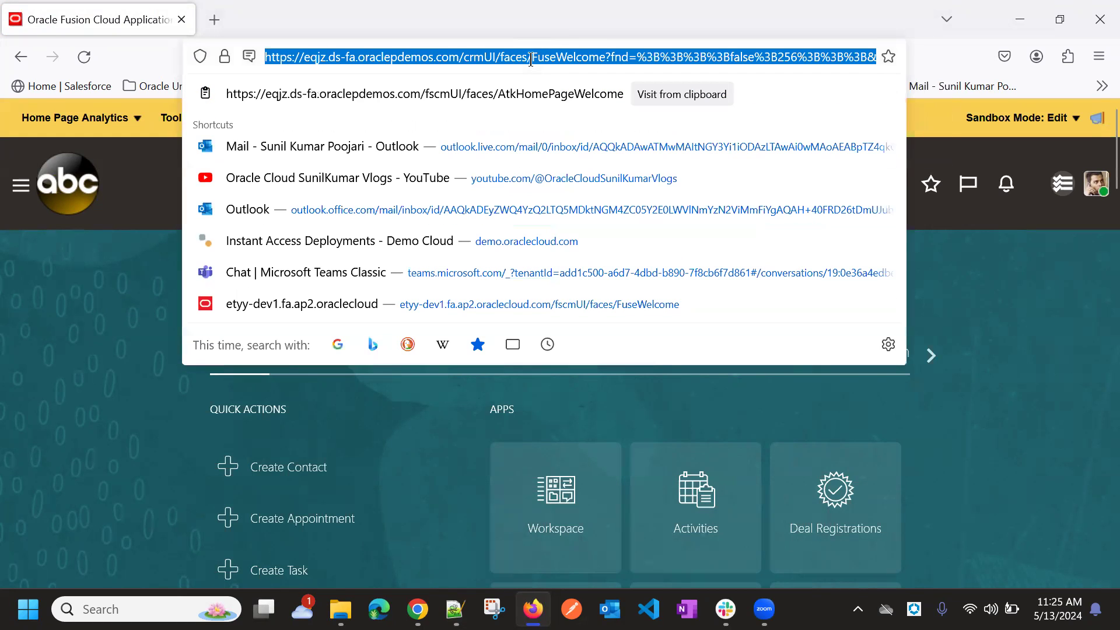
pyautogui.click(1030, 281)
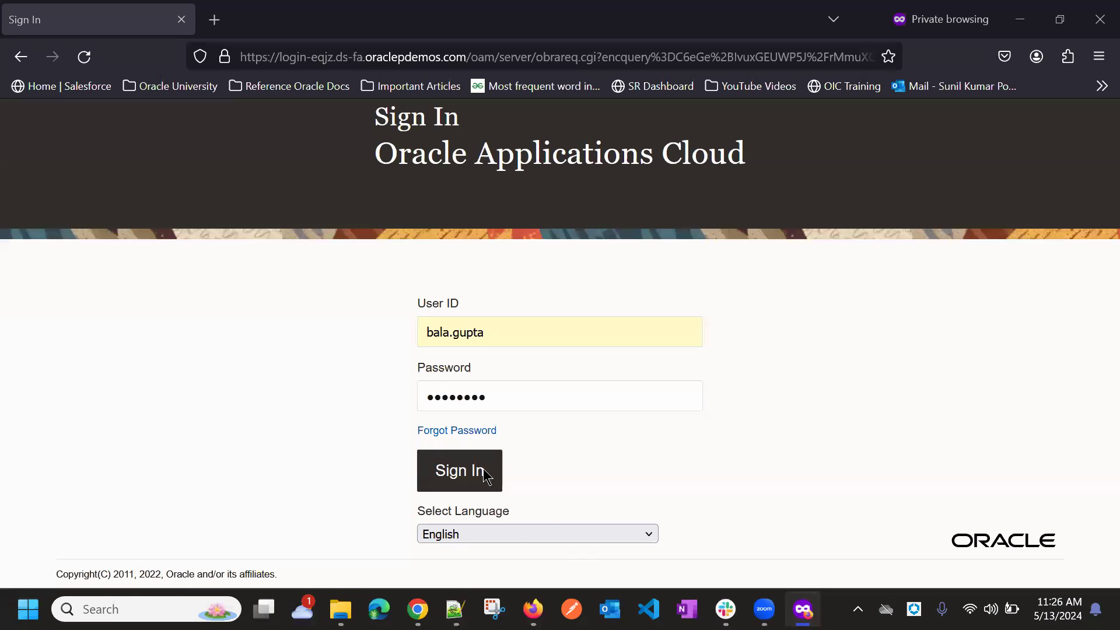
pyautogui.click(486, 475)
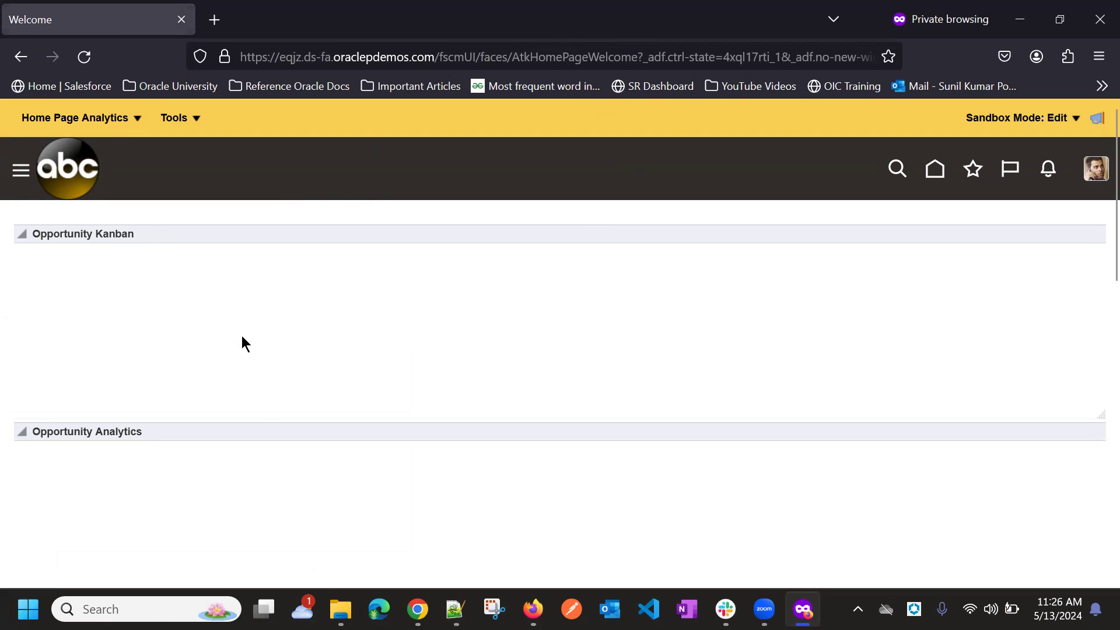
# Scroll the private window to confirm the Opportunity Kanban and Opportunity Analytics regions appear.
pyautogui.scroll(-3, 493, 280)
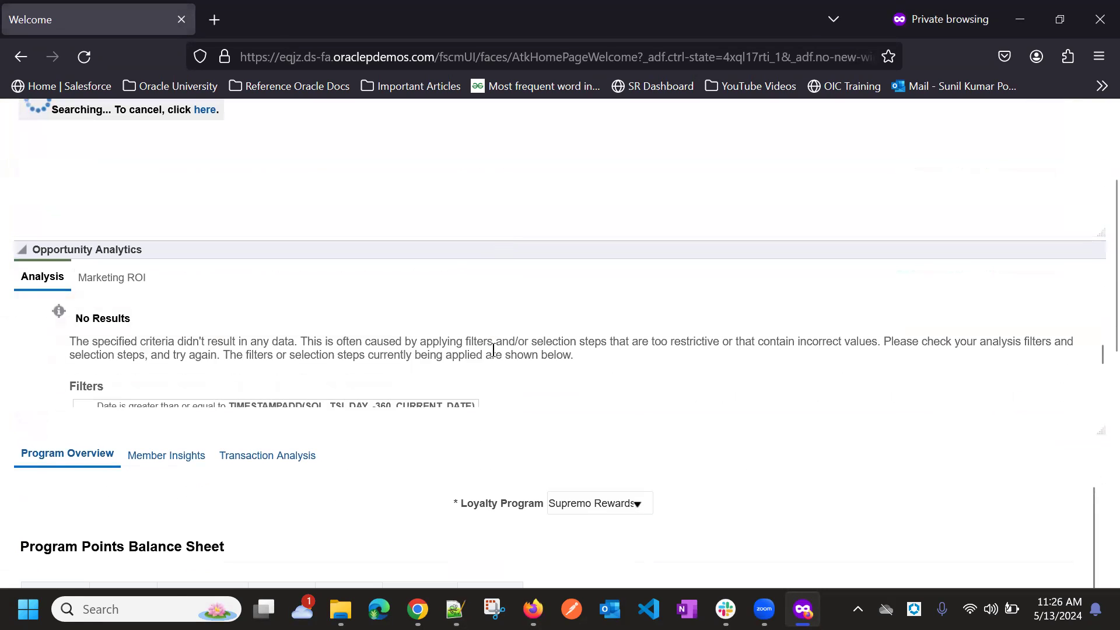
pyautogui.scroll(-3, 493, 349)
pyautogui.scroll(3, 553, 245)
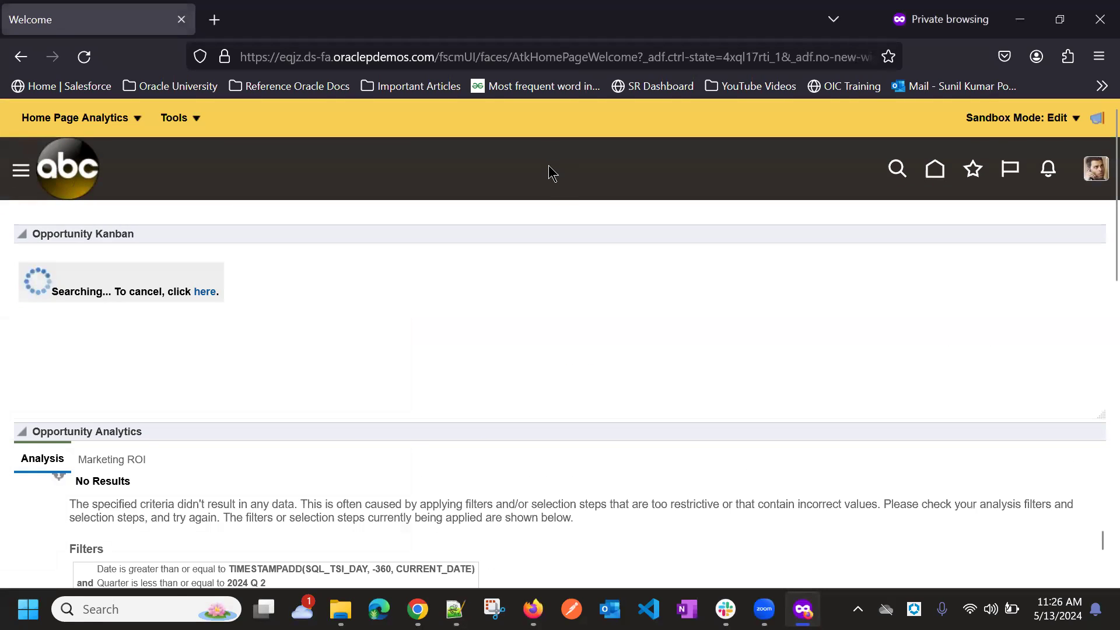